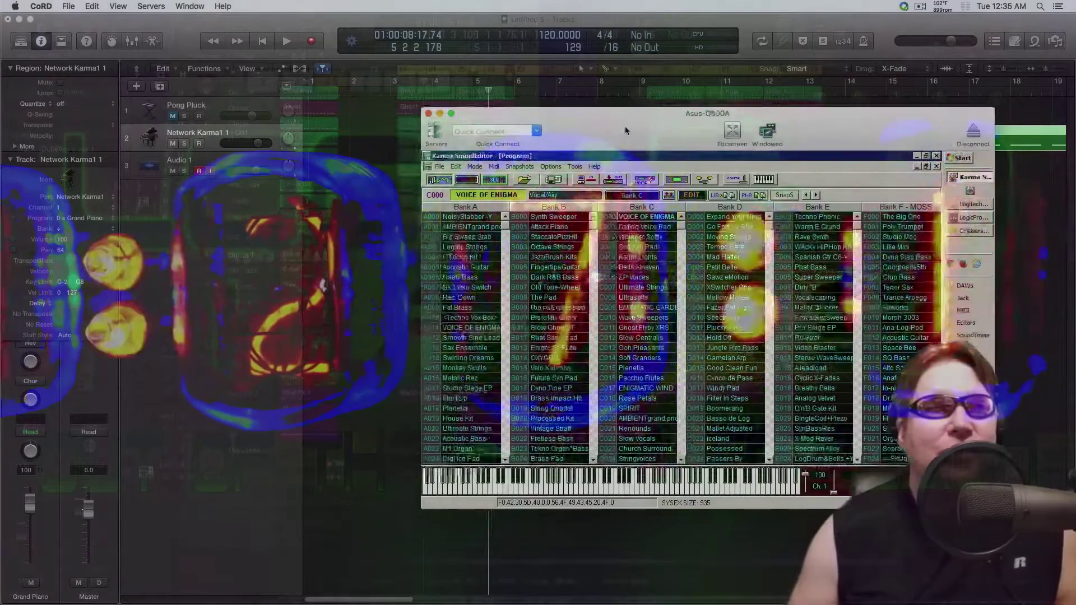
- Open the VOICE OF ENIGMA program in the edit view and review oscillator 2's and oscillator 1's settings
left_click_drag(625, 126, 616, 110)
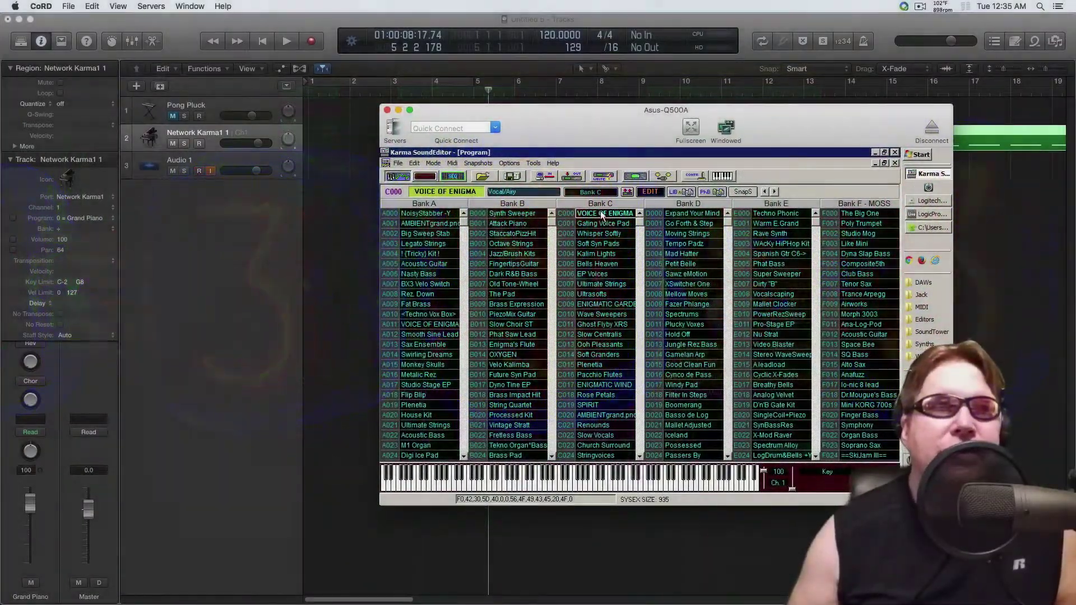
left_click(648, 193)
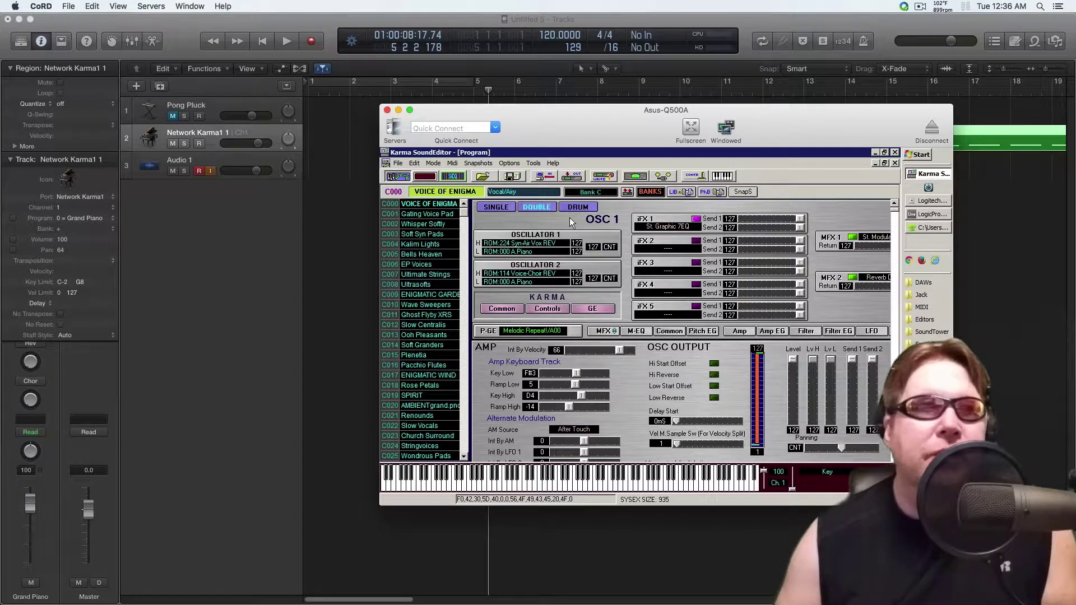
left_click(577, 265)
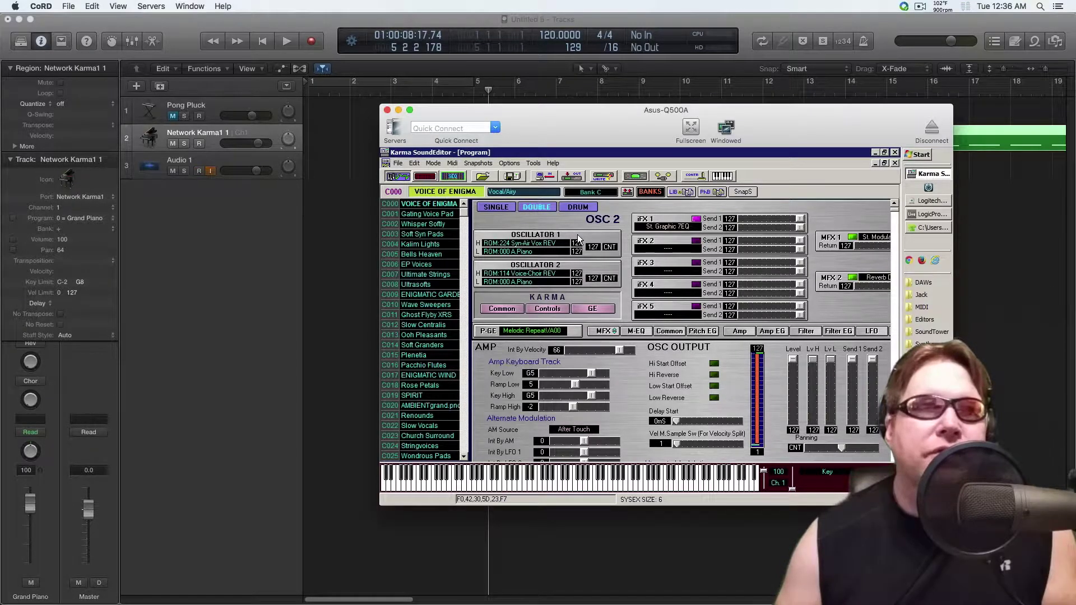
left_click(579, 238)
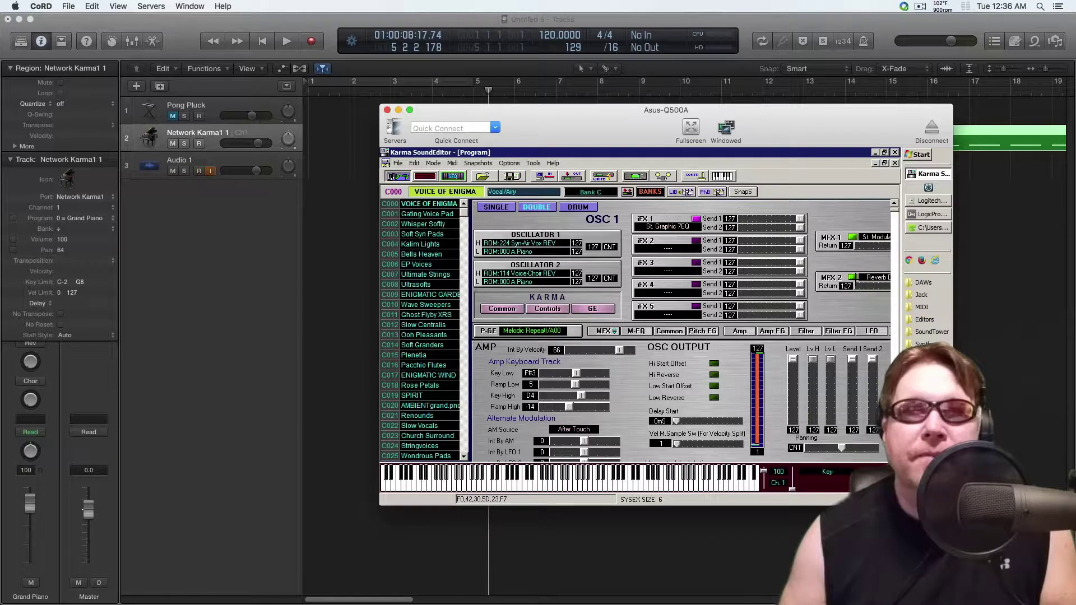
- Review the MFX 2 reverb's settings, close them and switch the MFX 2 effect off
left_click(853, 277)
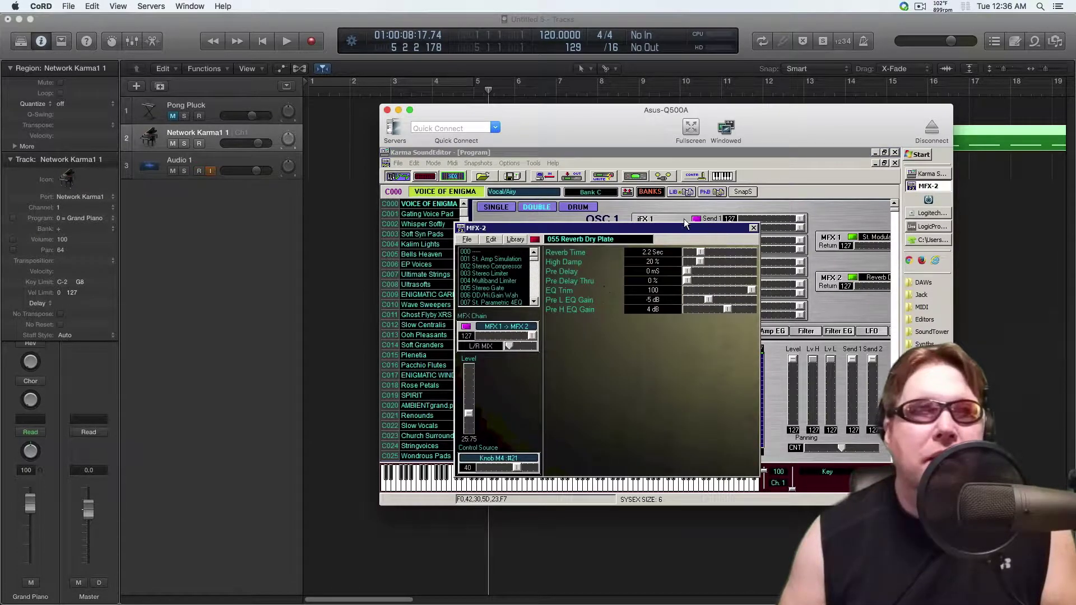
left_click_drag(685, 223, 698, 196)
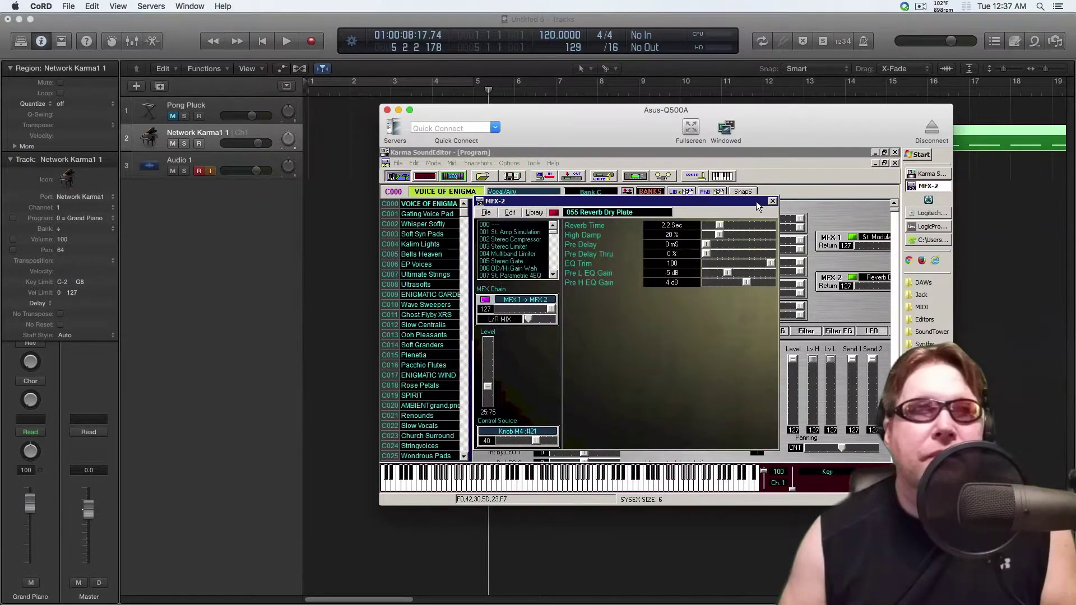
left_click(773, 201)
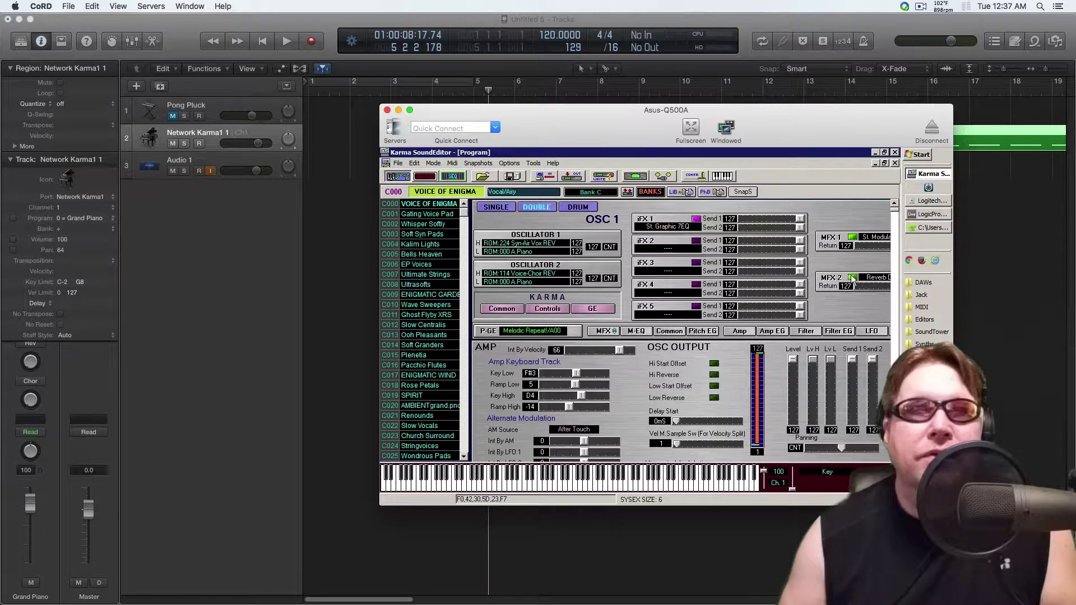
left_click(852, 277)
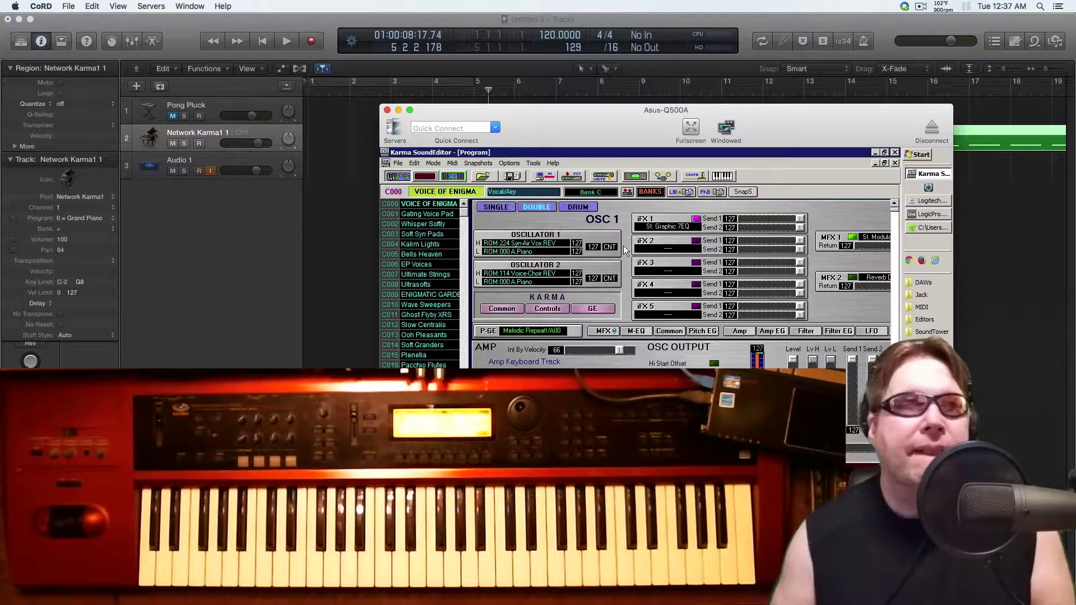
- Select oscillator 2 for editing and review the settings of the MFX 1 stereo modulation delay
left_click(600, 267)
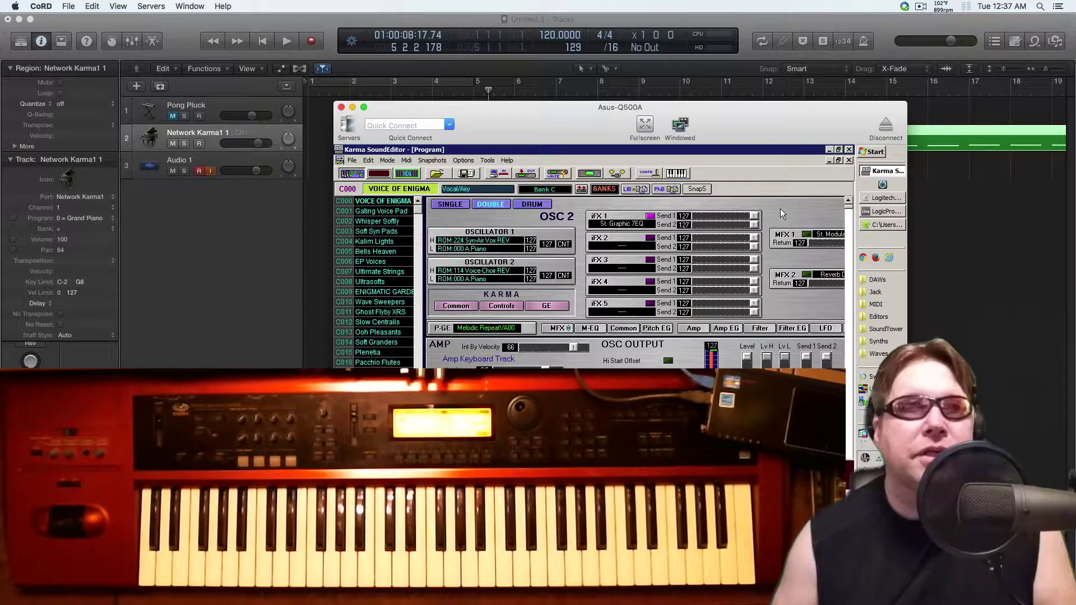
double_click(805, 234)
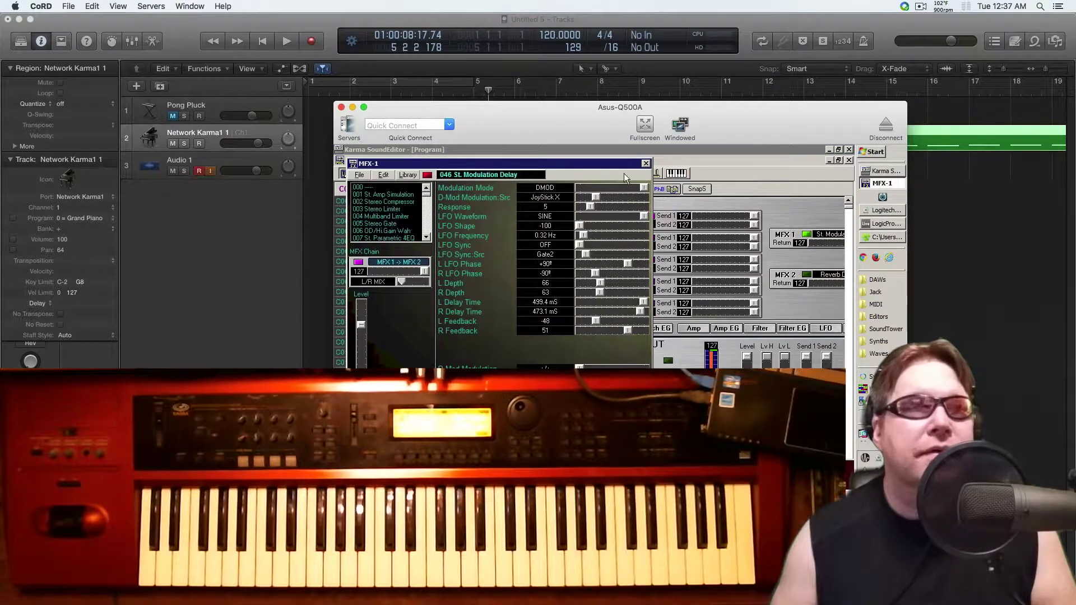
left_click(646, 163)
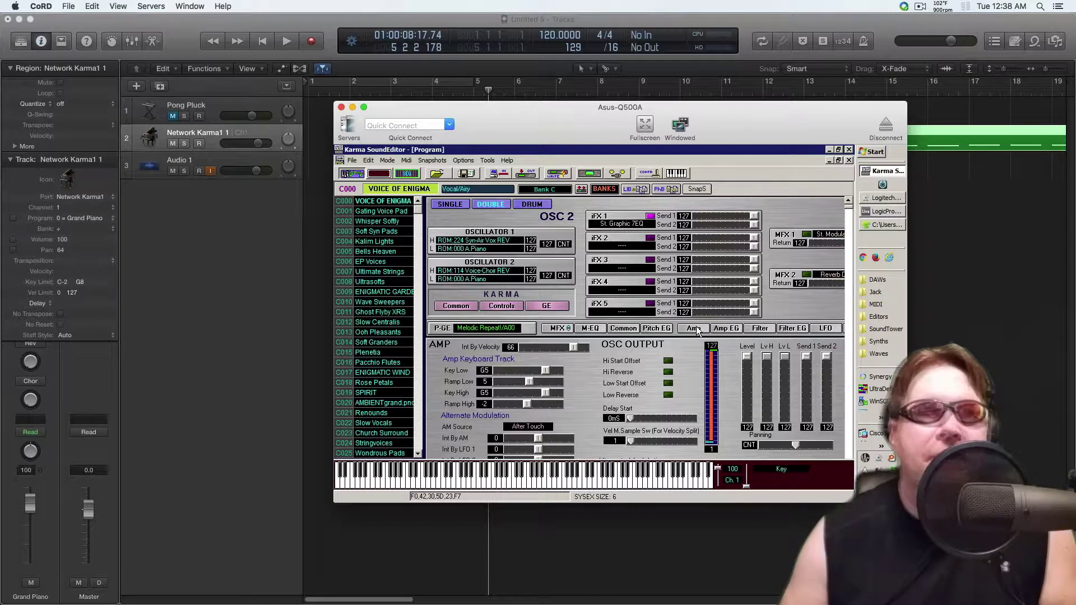
- Shorten oscillator 2's amp envelope by setting its release time to 5 and its attack time to 10
scroll(849, 426, "down", 5)
scroll(850, 431, "down", 3)
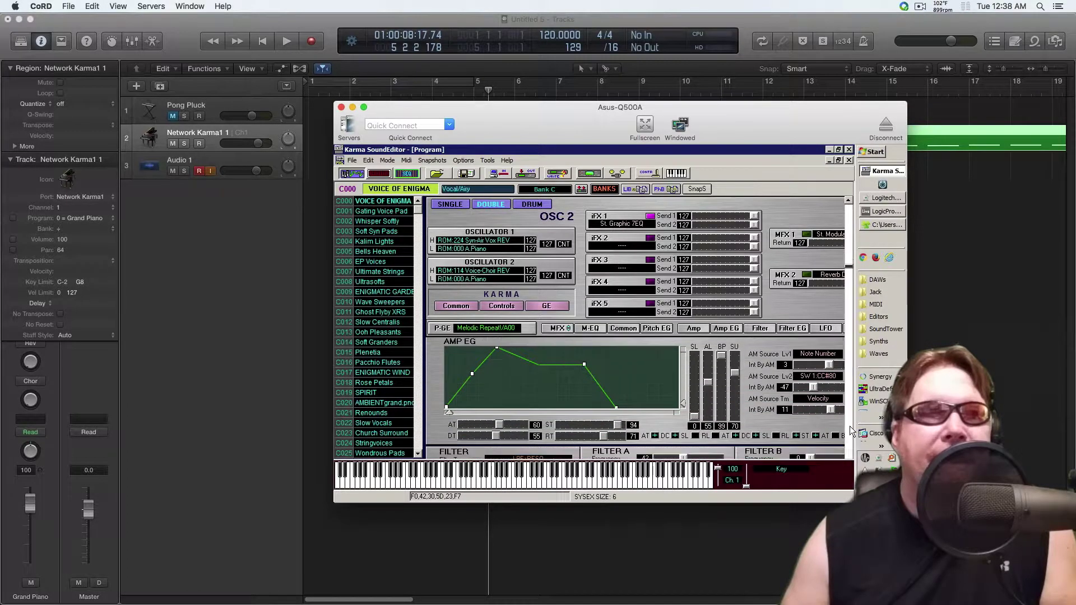
left_click(732, 330)
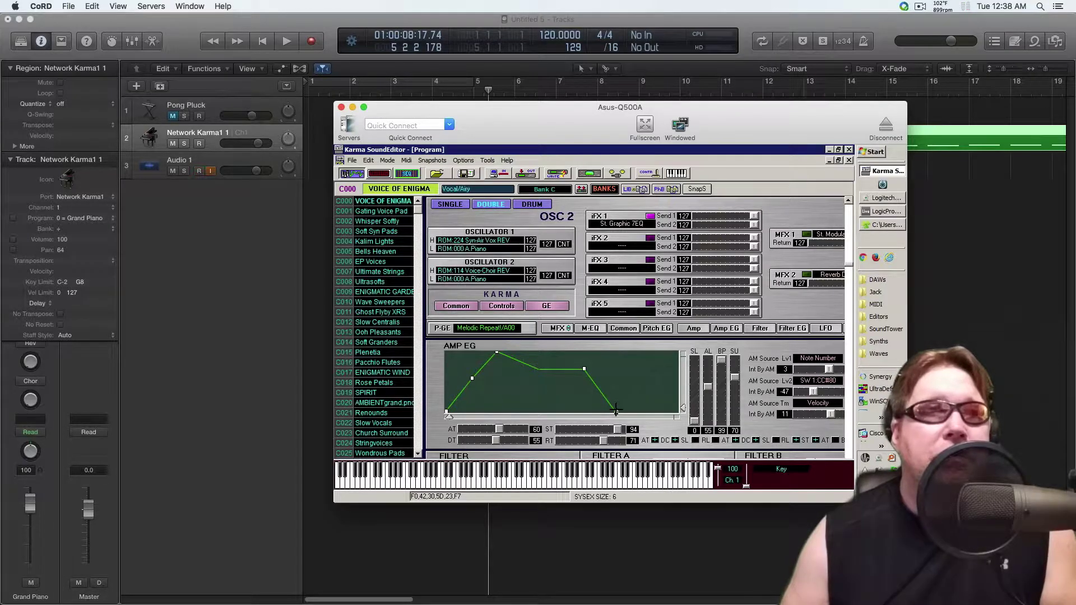
left_click_drag(616, 411, 586, 412)
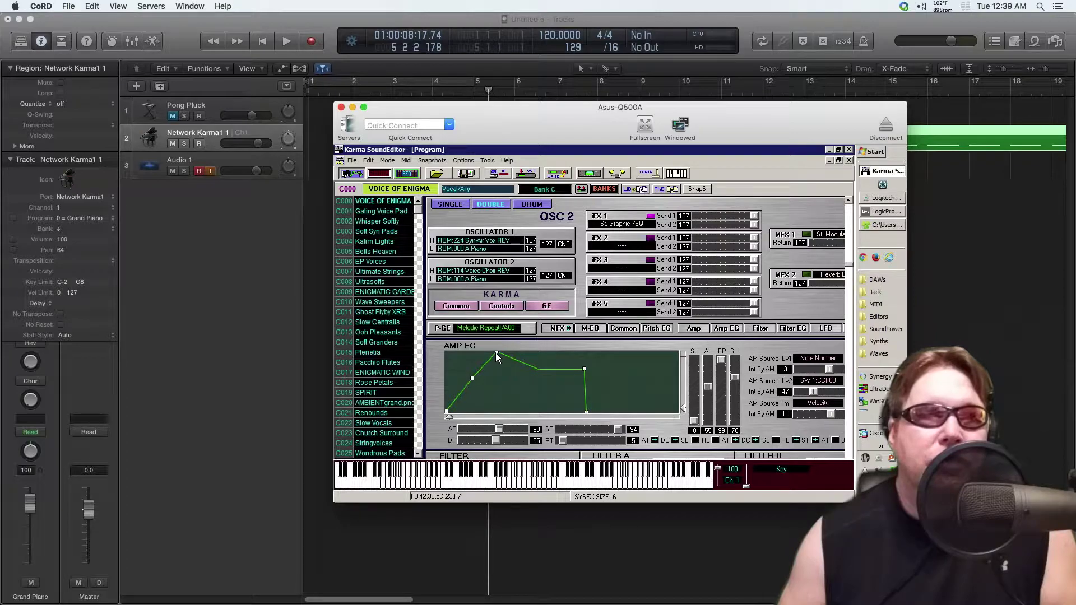
left_click_drag(496, 351, 453, 353)
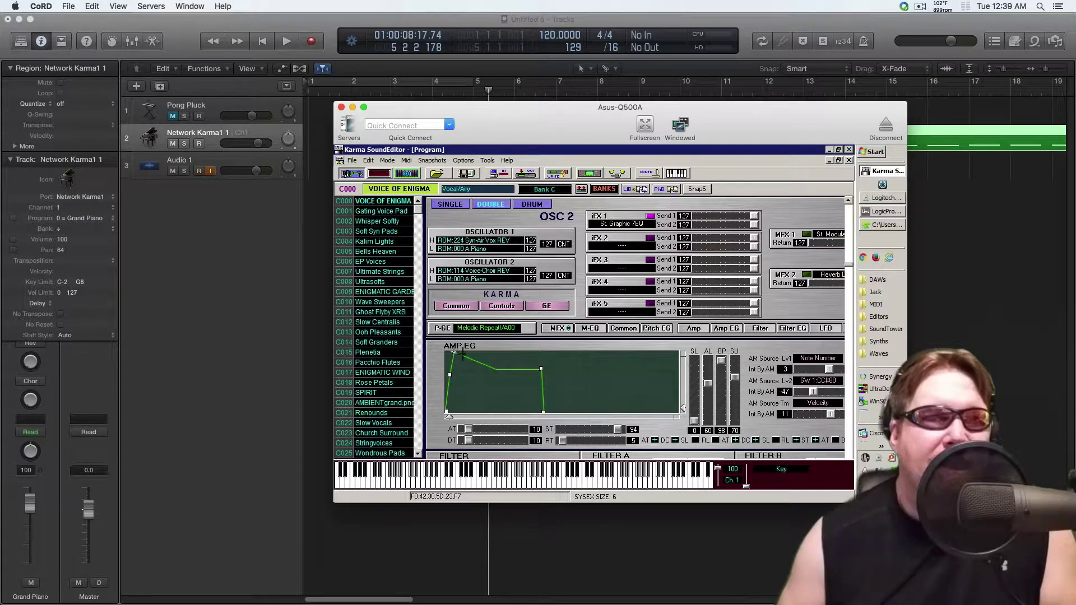
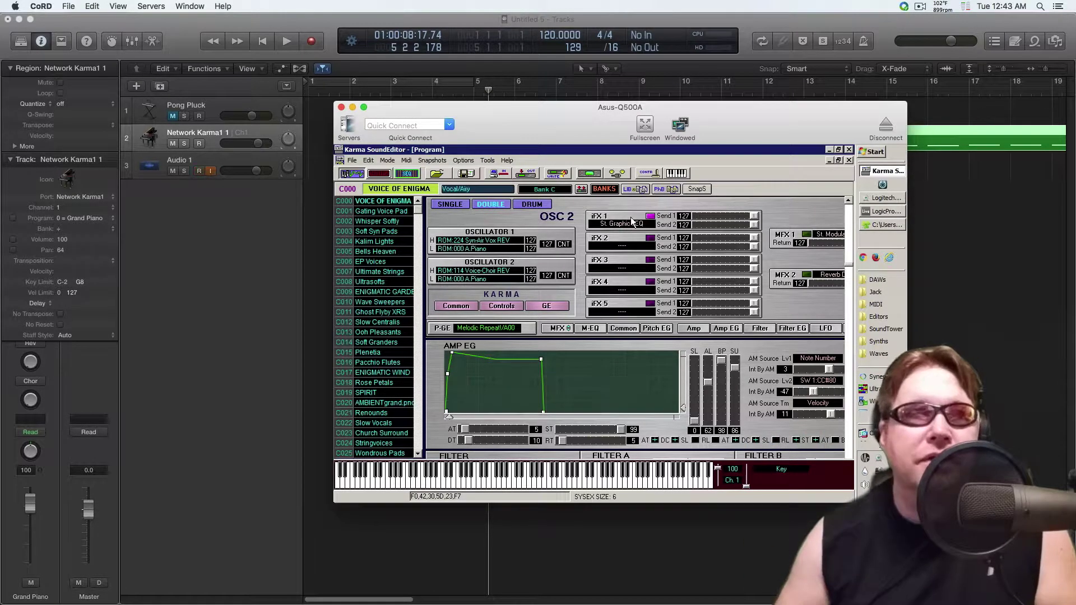
- Review the band settings of the St. Graphic 7EQ in insert effect 1 and close them
double_click(630, 217)
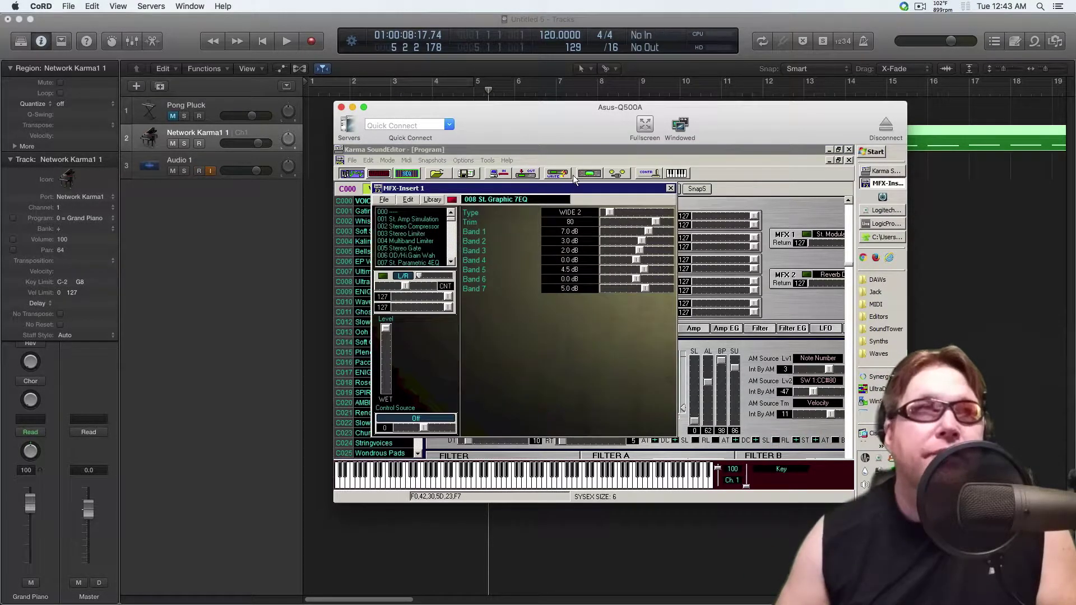
left_click_drag(575, 188, 720, 167)
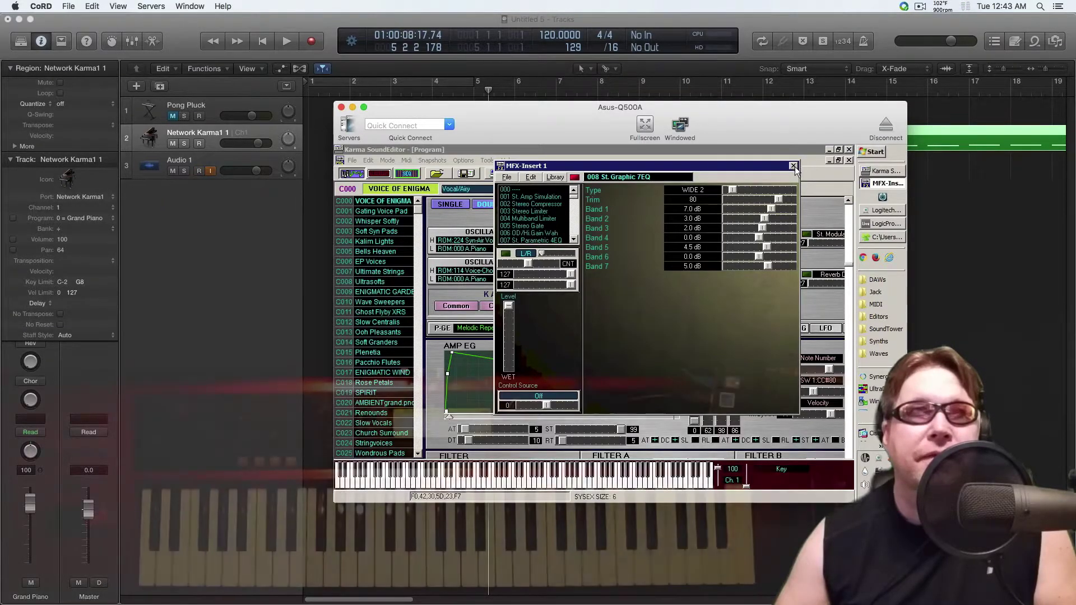
left_click(794, 166)
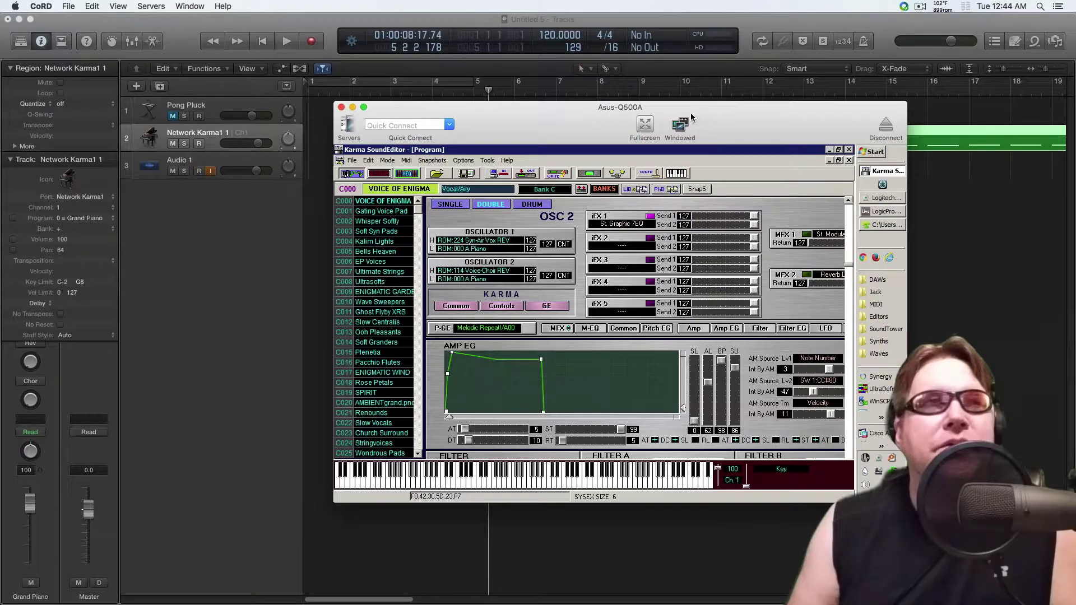
- Hide the remote sound editor window and switch to the Logic Pro X project
left_click_drag(596, 106, 617, 113)
double_click(583, 119)
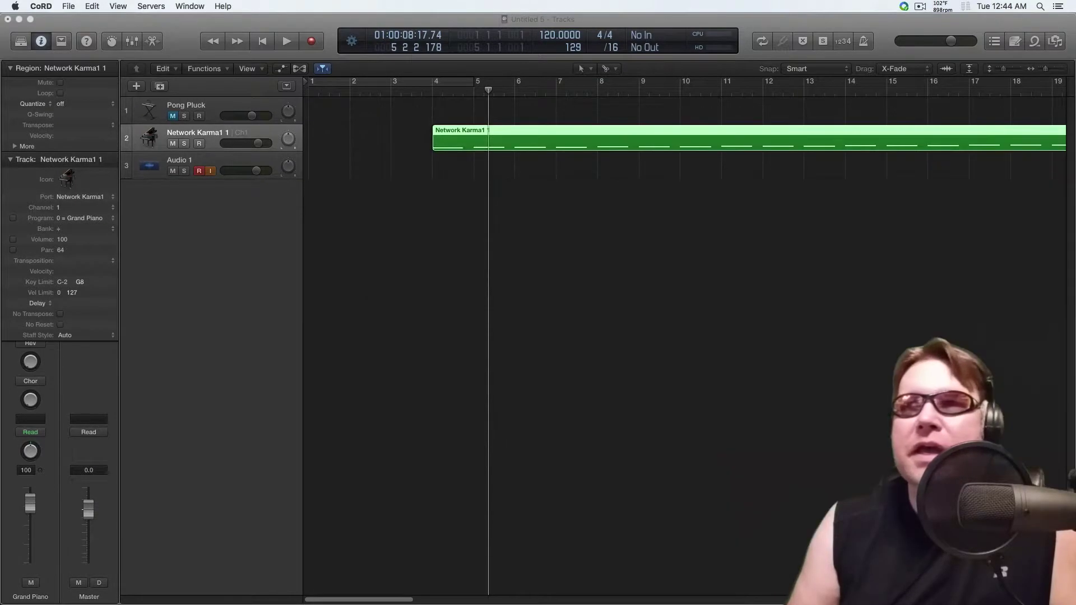
left_click(745, 211)
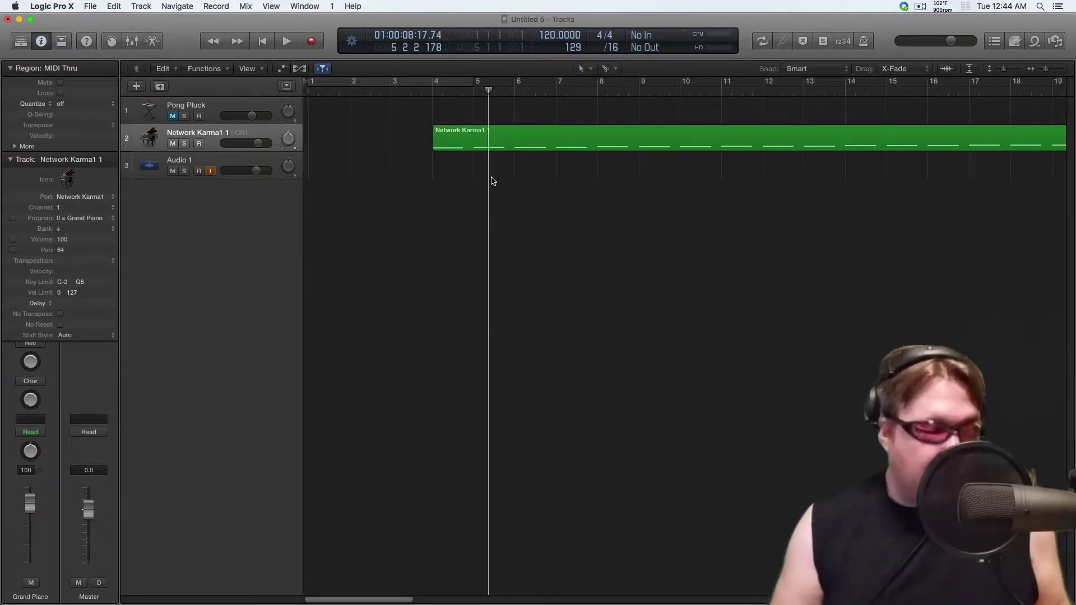
- Play the Network Karma1 1 region from bar 9 for a few bars and stop playback
scroll(509, 187, "right", 5)
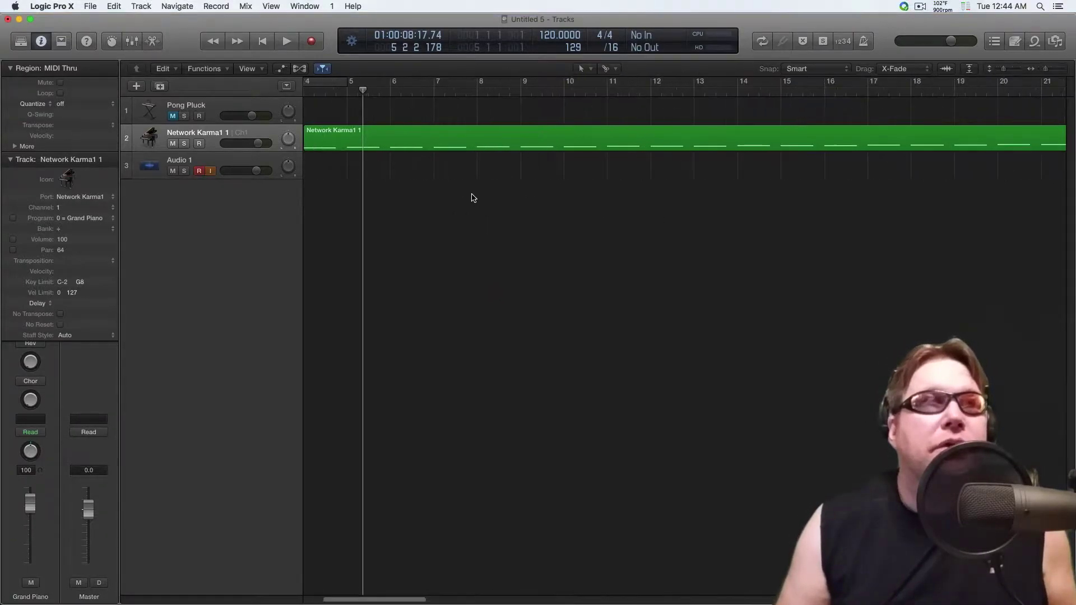
left_click(522, 92)
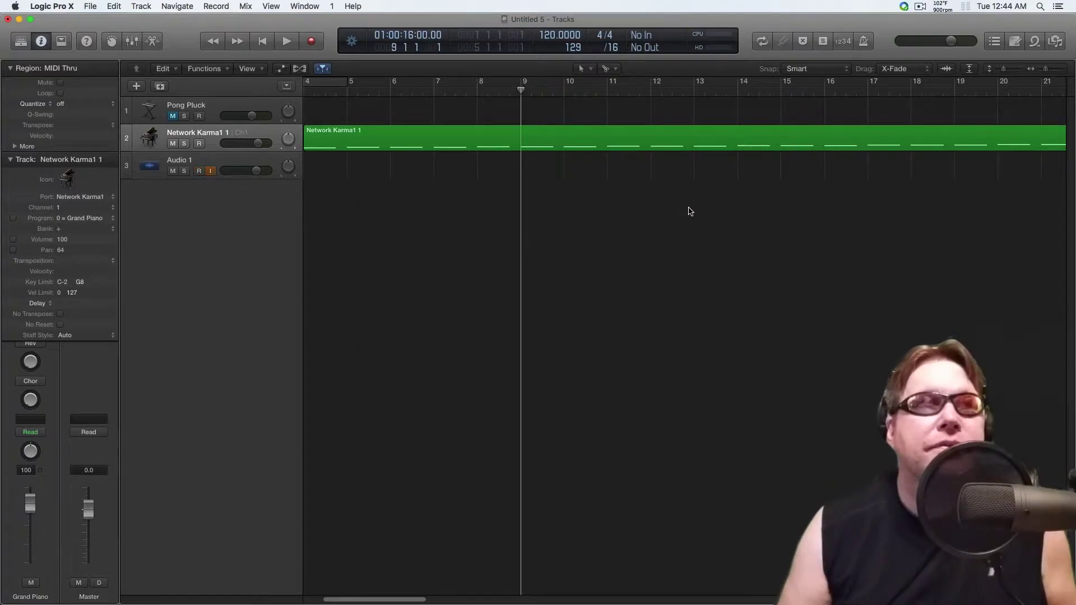
key("space")
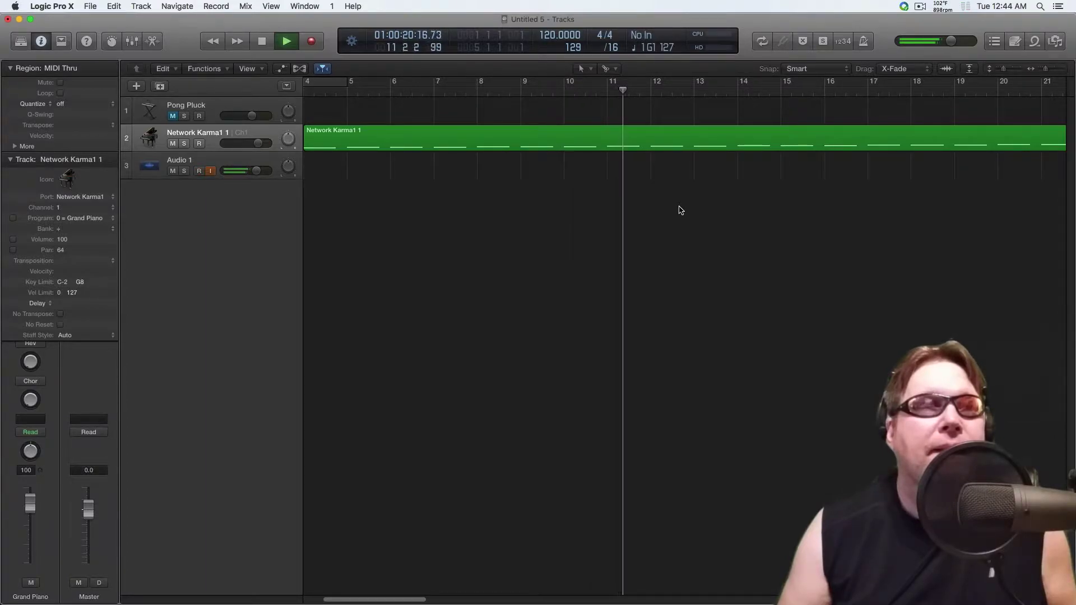
key("space")
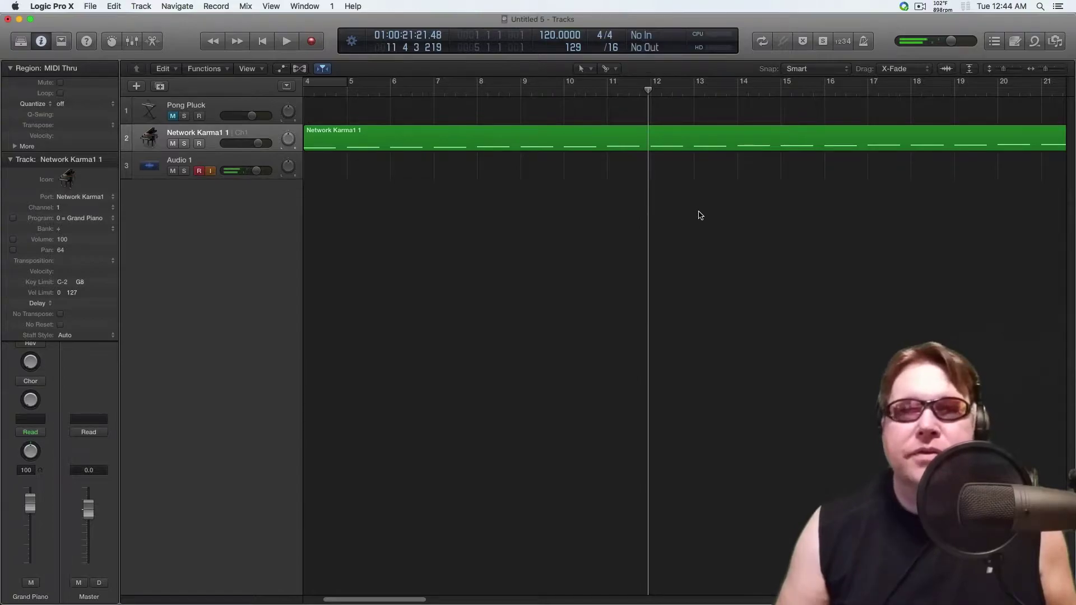
- Select the Network Karma1 1 region and open it in the Piano Roll to show its rising chromatic notes
key("super+Left")
key("super+Left")
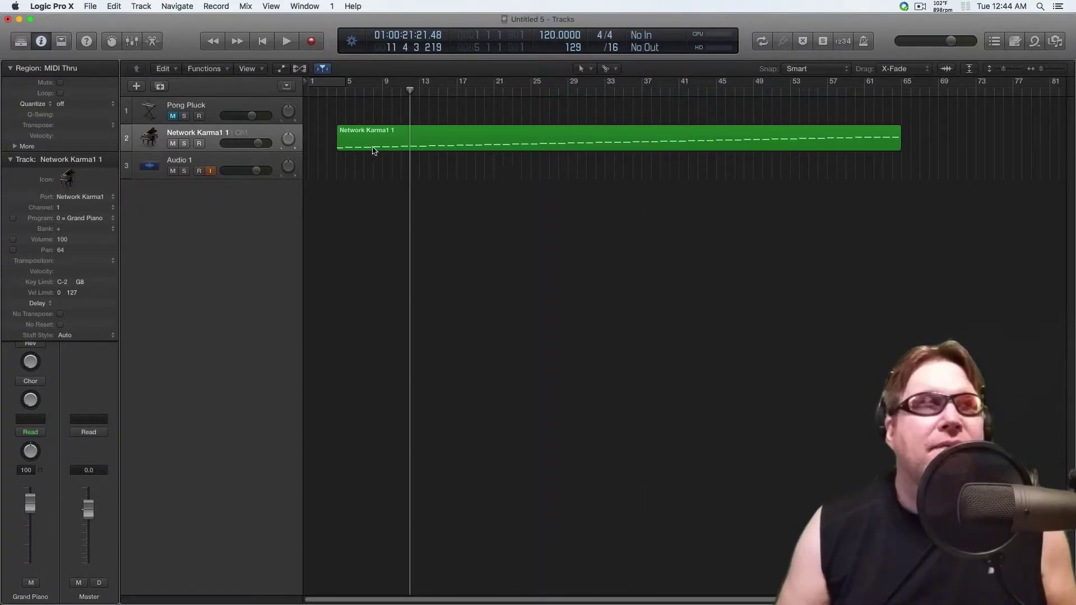
left_click(397, 135)
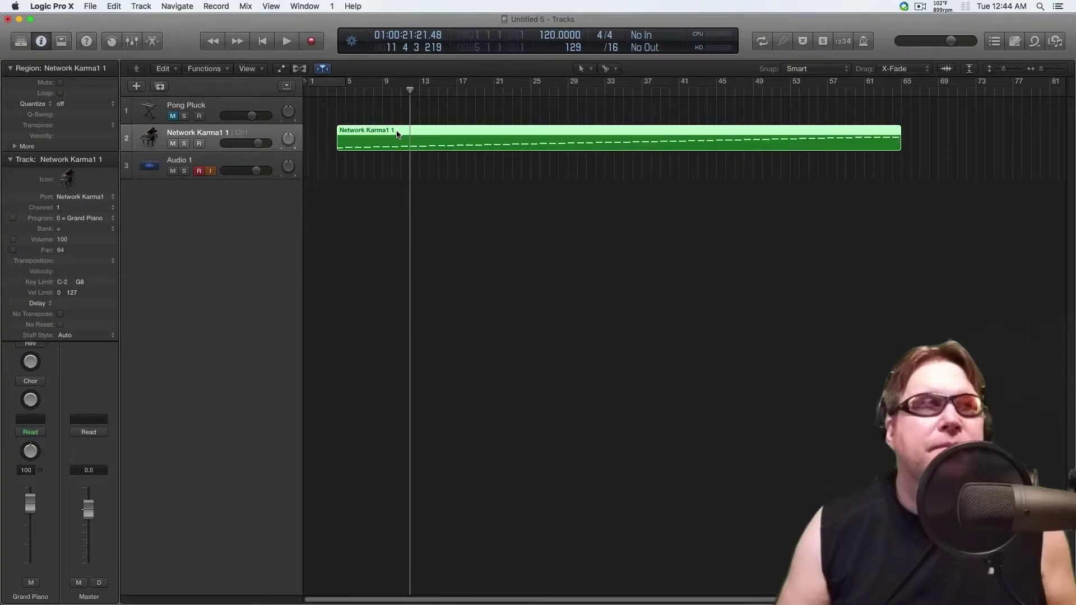
key("p")
scroll(656, 400, "up", 5)
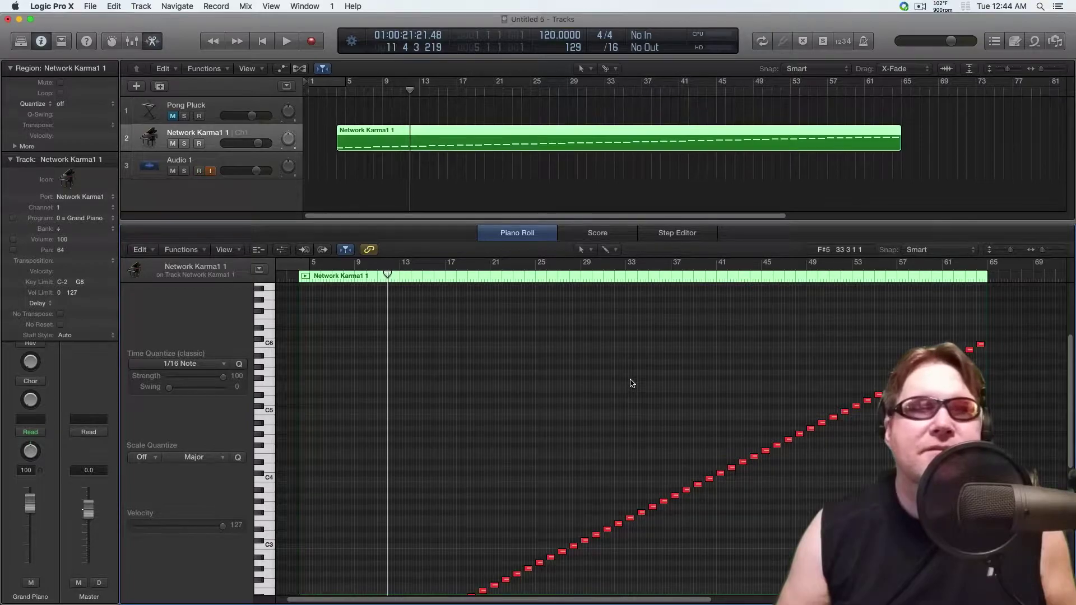
scroll(632, 383, "down", 6)
scroll(630, 383, "down", 3)
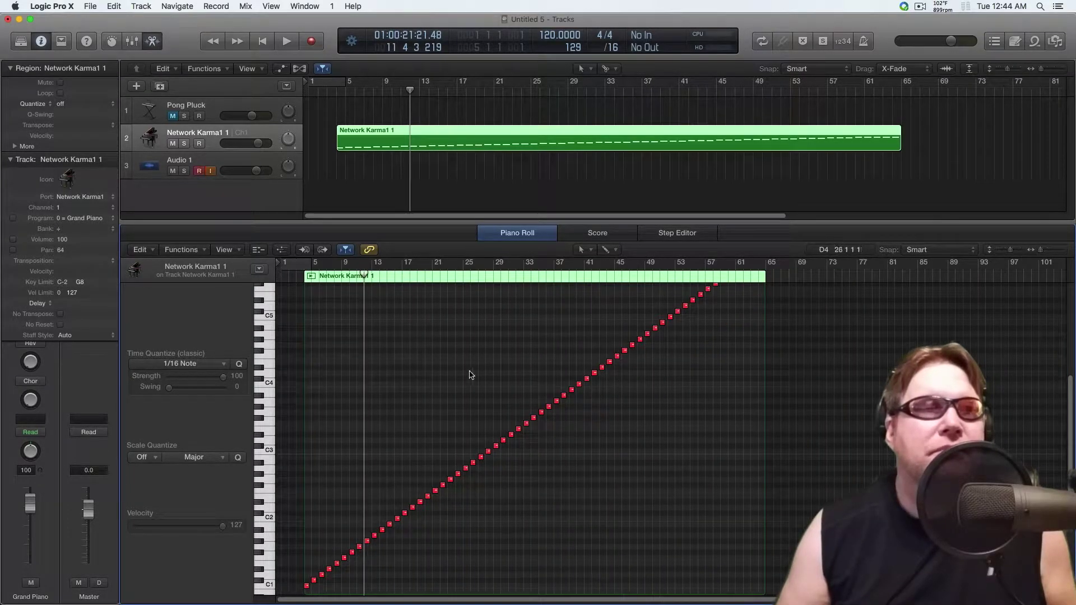
- Rework the region into eight rising notes from C1, each about four bars long and starting five bars apart, and select them all
scroll(524, 393, "up", 6)
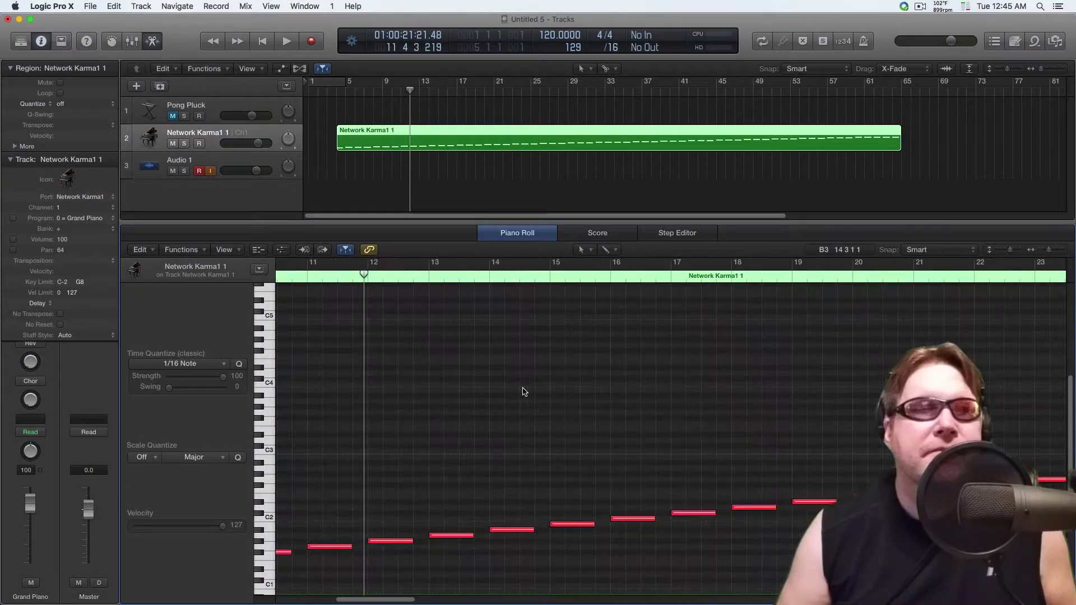
scroll(539, 399, "left", 5)
scroll(493, 385, "down", 5)
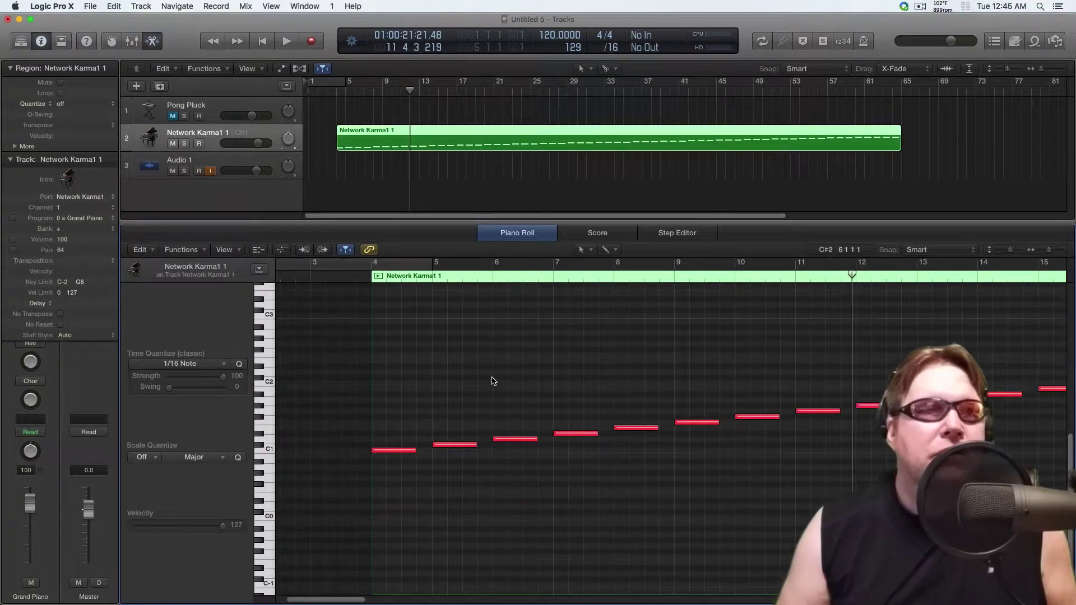
key("super+a")
key("z")
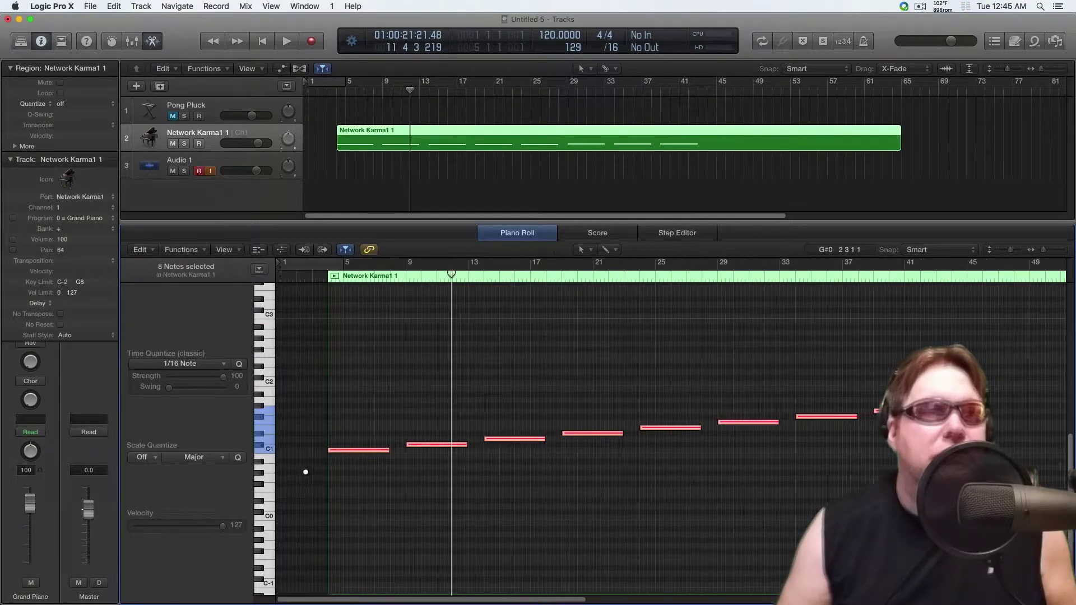
- Copy the eight selected notes to bar 44, transposed up to start on G#1 and continue the chromatic sequence
left_click_drag(358, 451, 985, 408)
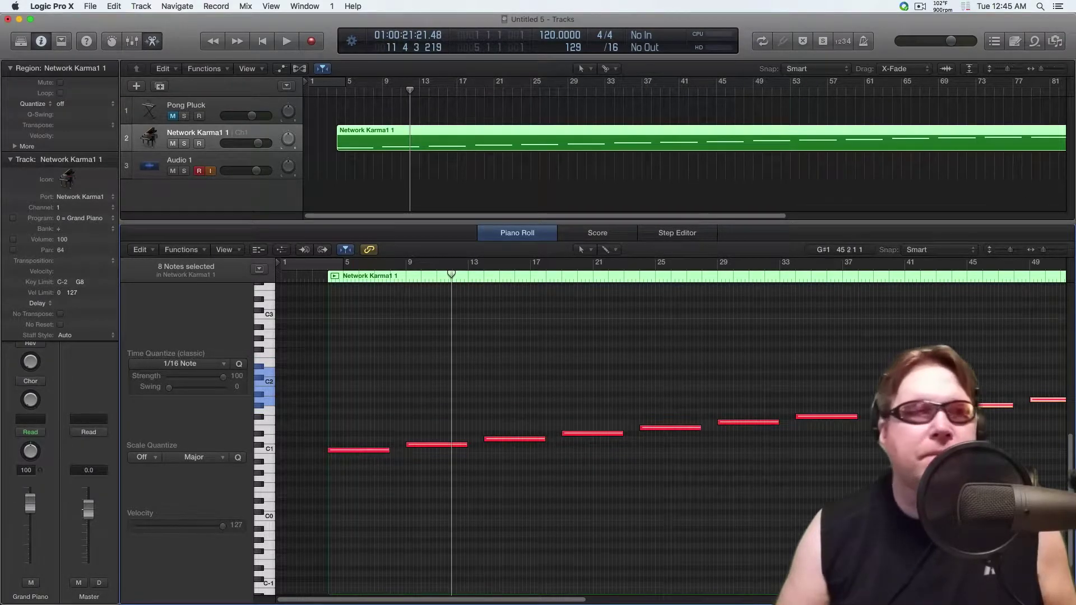
key("z")
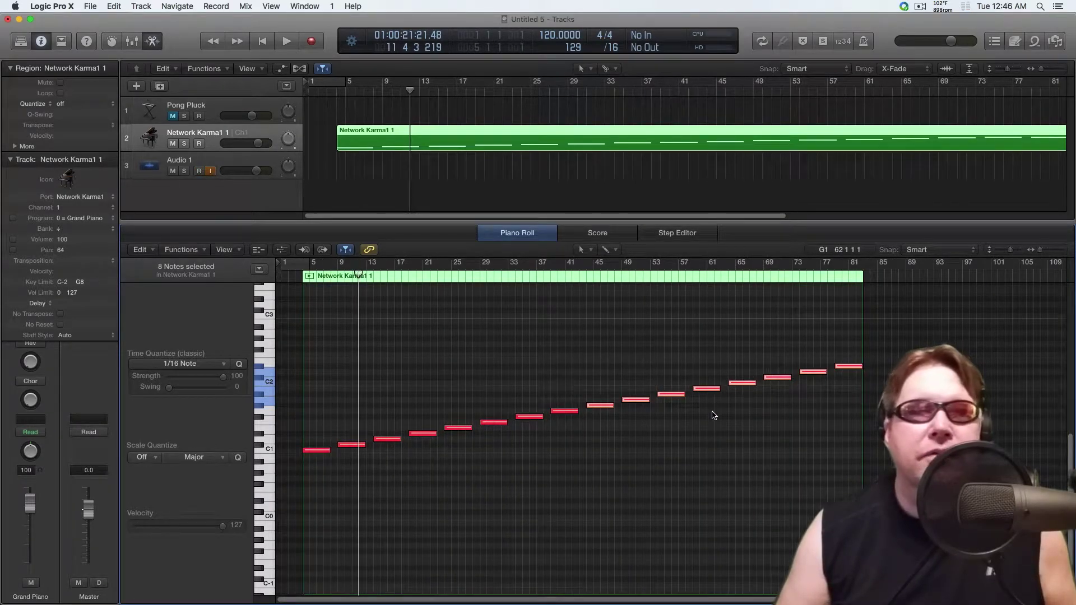
key("cmd+Right")
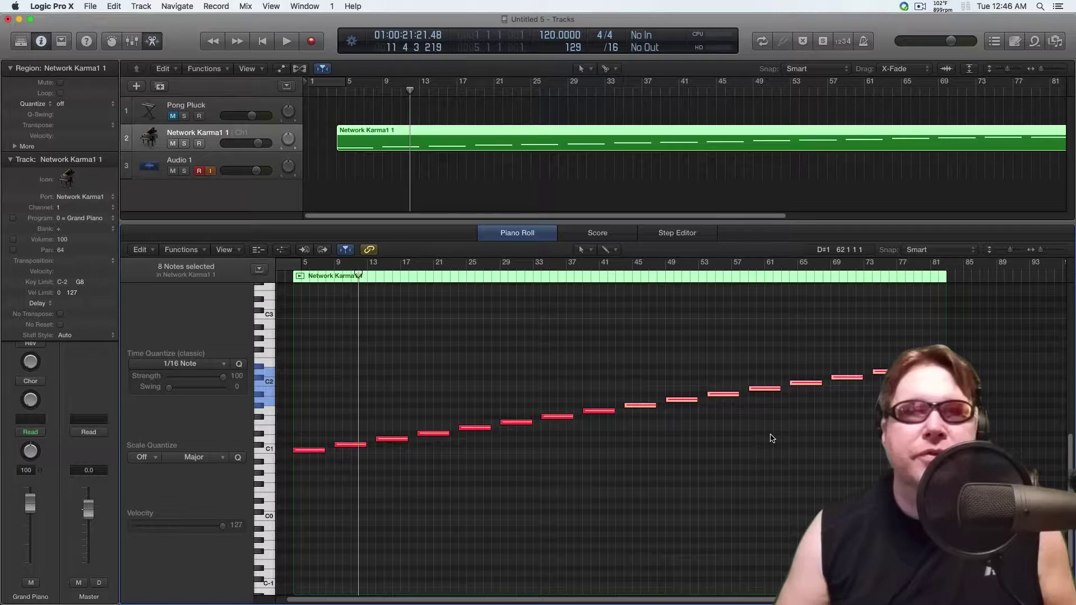
- Lengthen the Network Karma1 1 region well past bar 133 to make room for more notes
scroll(499, 421, "left", 2)
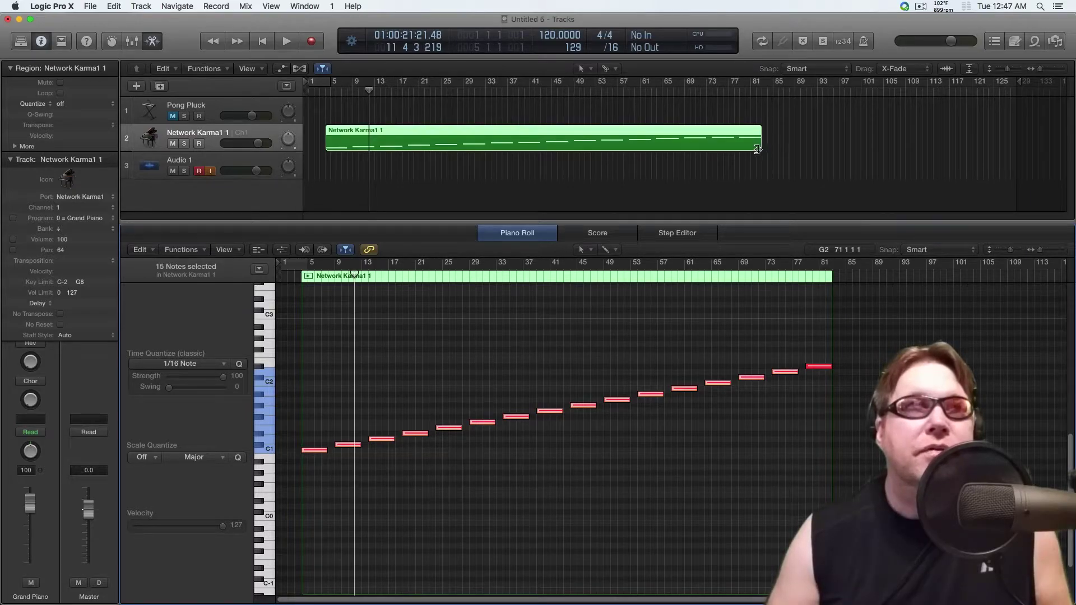
left_click_drag(758, 150, 1068, 144)
scroll(751, 178, "left", 15)
scroll(750, 174, "left", 2)
scroll(567, 481, "up", 3)
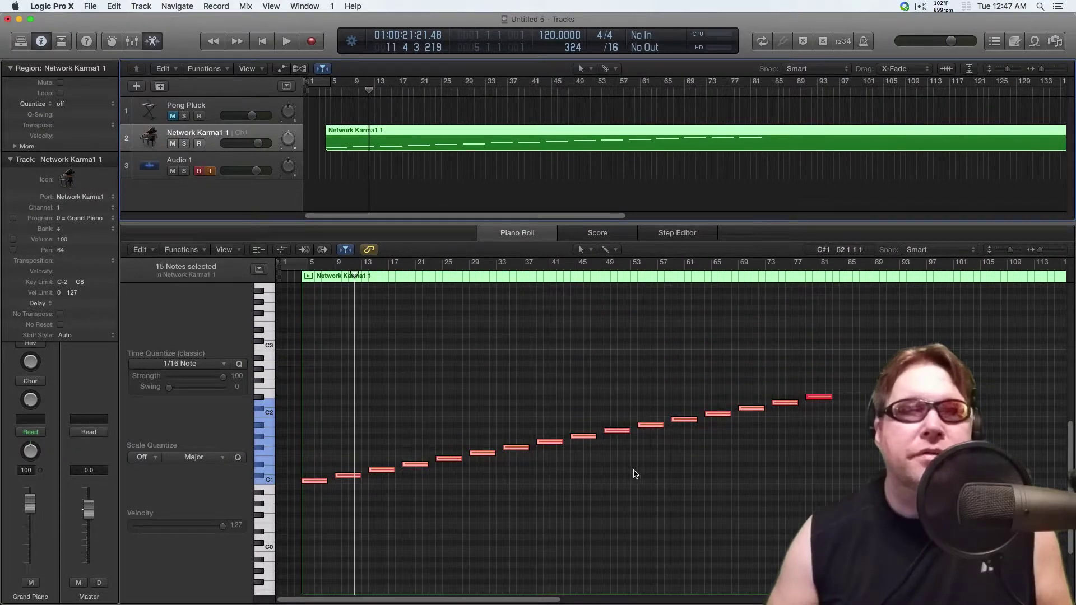
- Copy all sixteen notes to bar 84, transposed up to start on E2 and continue the chromatic sequence
scroll(662, 487, "right", 4)
scroll(661, 493, "left", 4)
key("super+a")
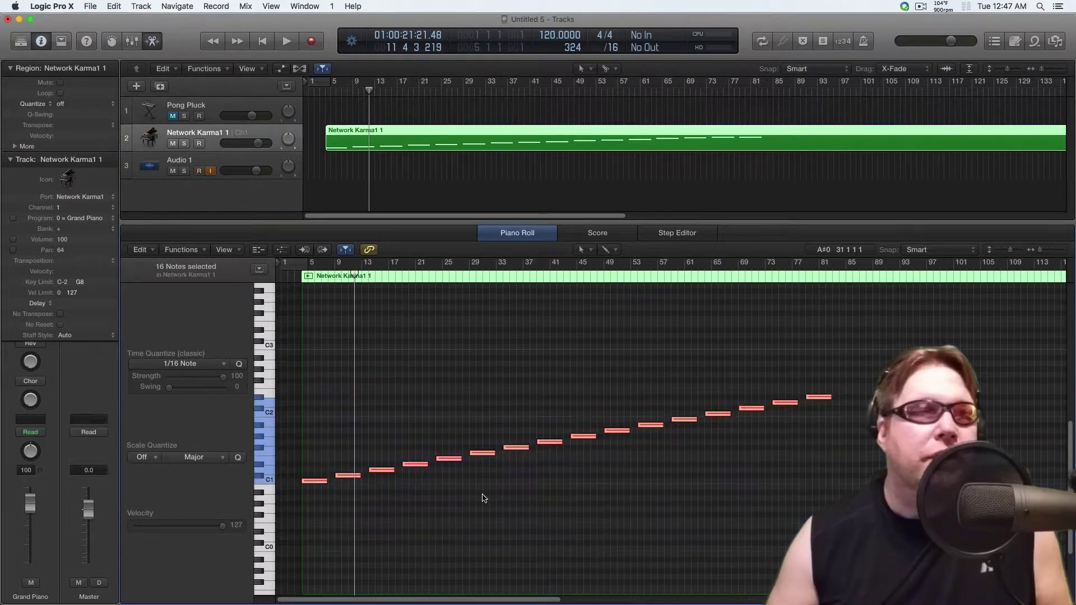
left_click_drag(313, 485, 853, 397)
- Play the sequence from bar 74 and set the project tempo to 120
left_click(721, 275)
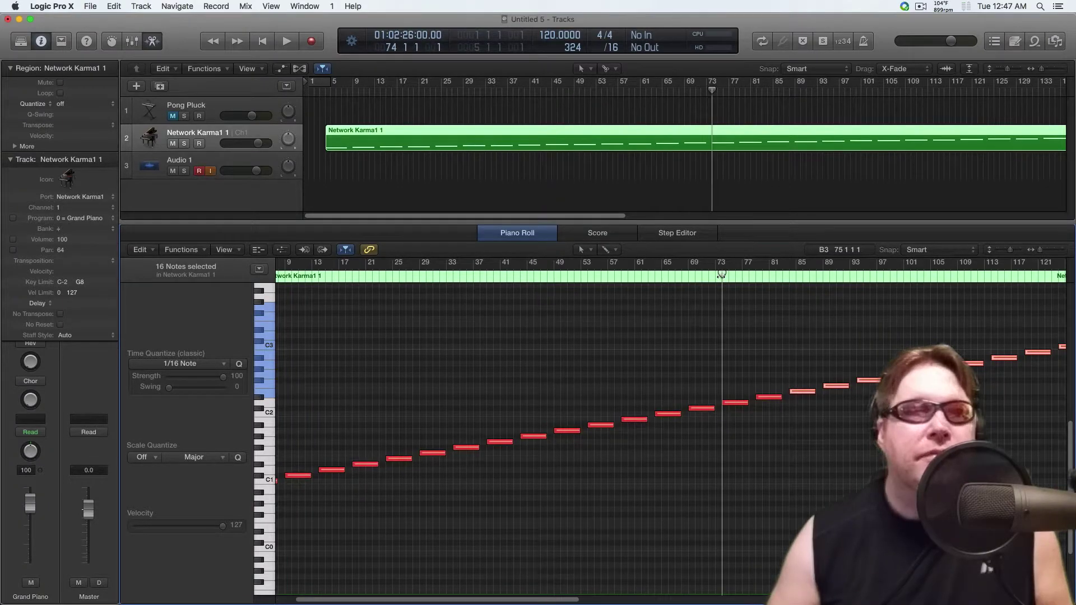
left_click(751, 454)
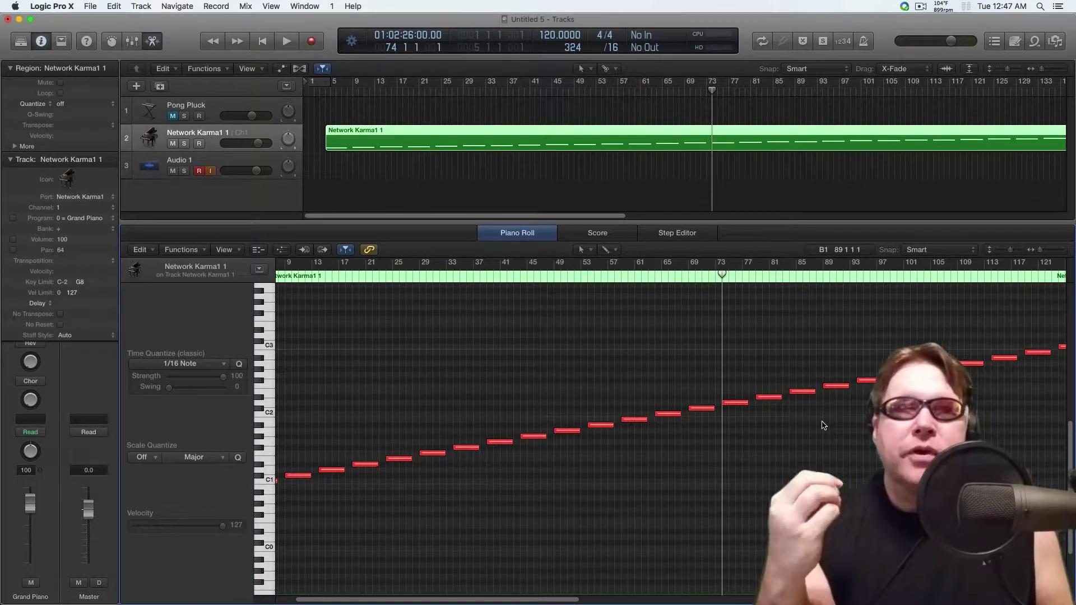
key("space")
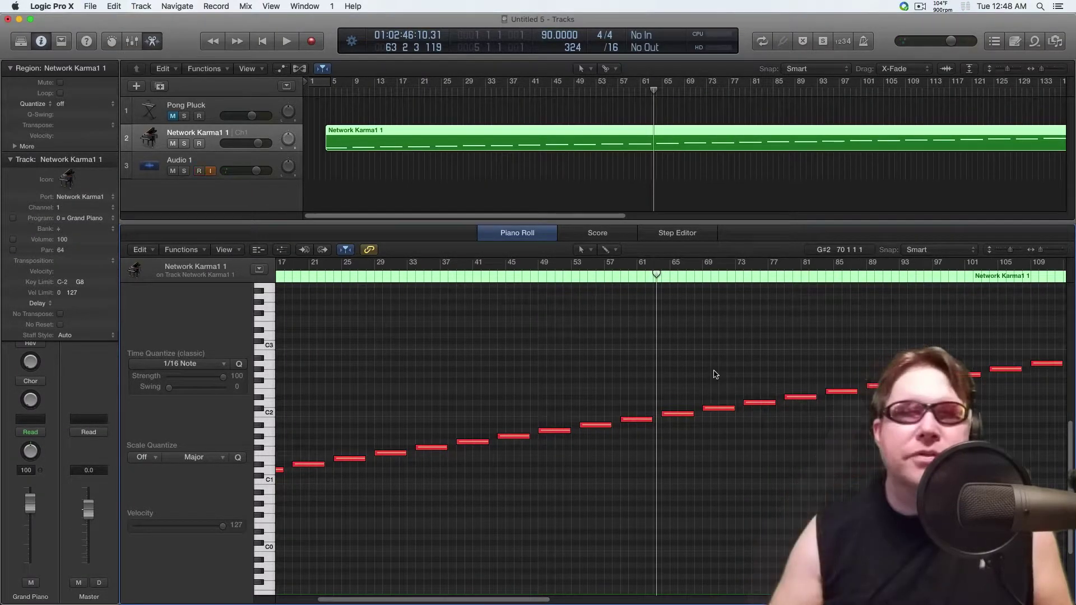
key("super+Left")
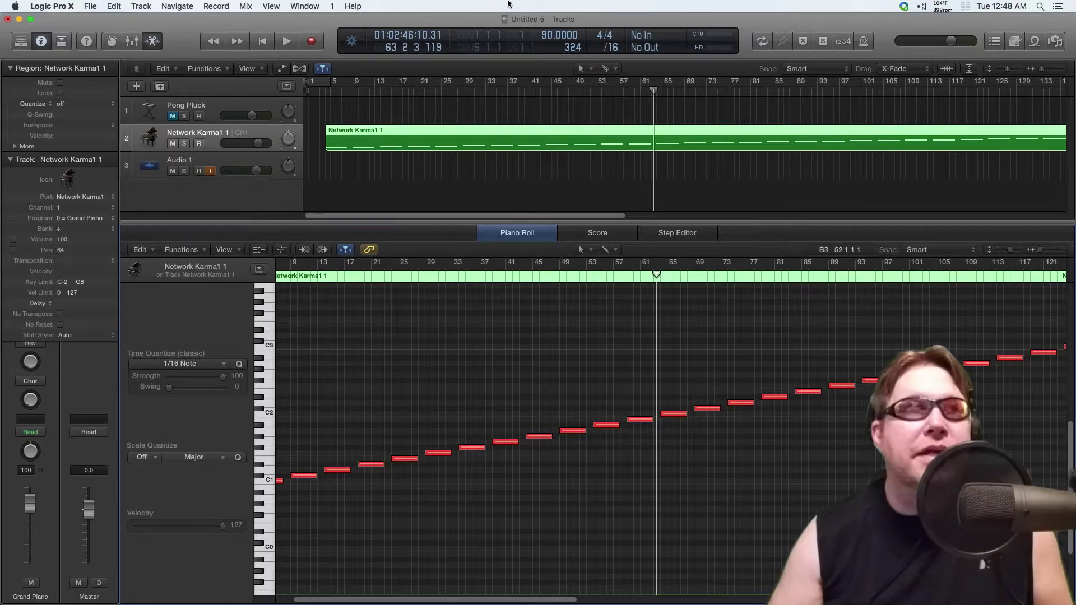
double_click(549, 35)
type("120")
key("Return")
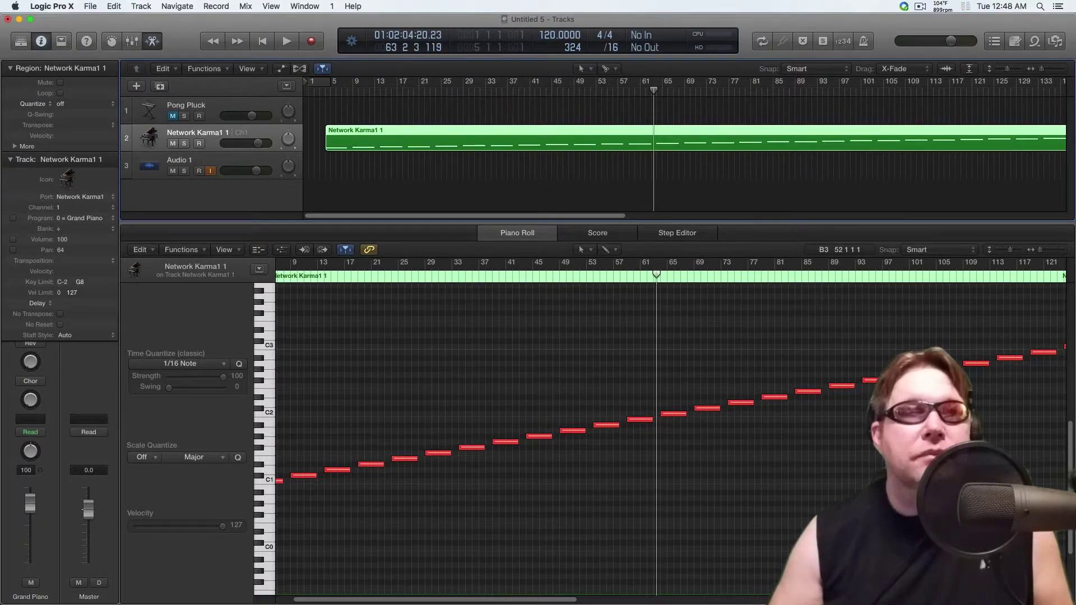
- Delete all notes in the region except the two at bars 74 and 79
key("super+a")
key("super+Right")
key("super+Right")
scroll(645, 432, "right", 5)
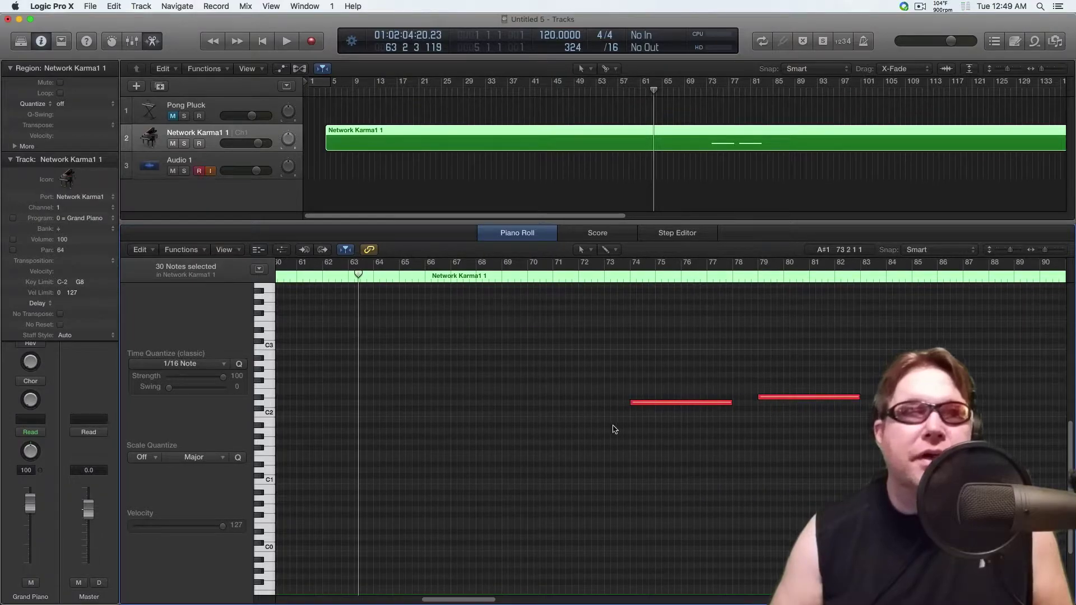
- Move the D2 note to start at bar 73, extend the ends of both notes, and play back the gap between them
left_click_drag(650, 406, 624, 404)
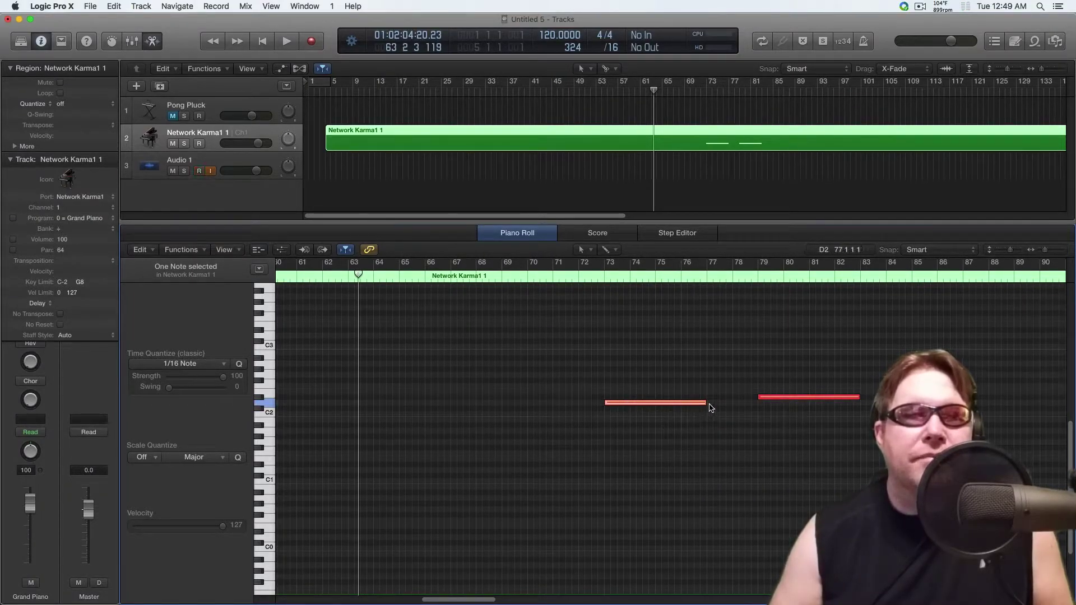
left_click_drag(705, 403, 732, 403)
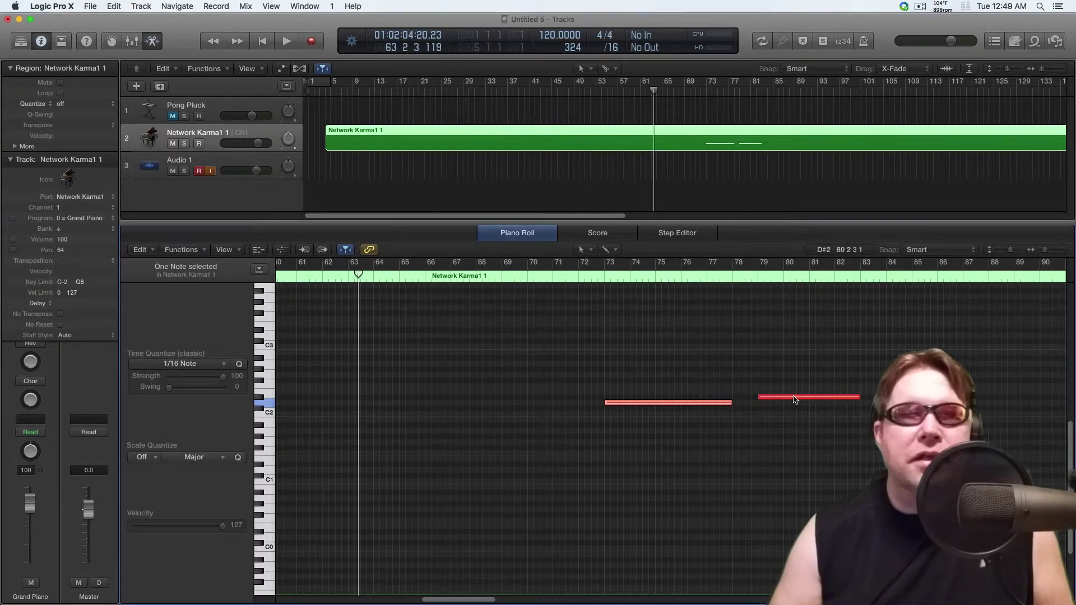
left_click_drag(856, 398, 874, 397)
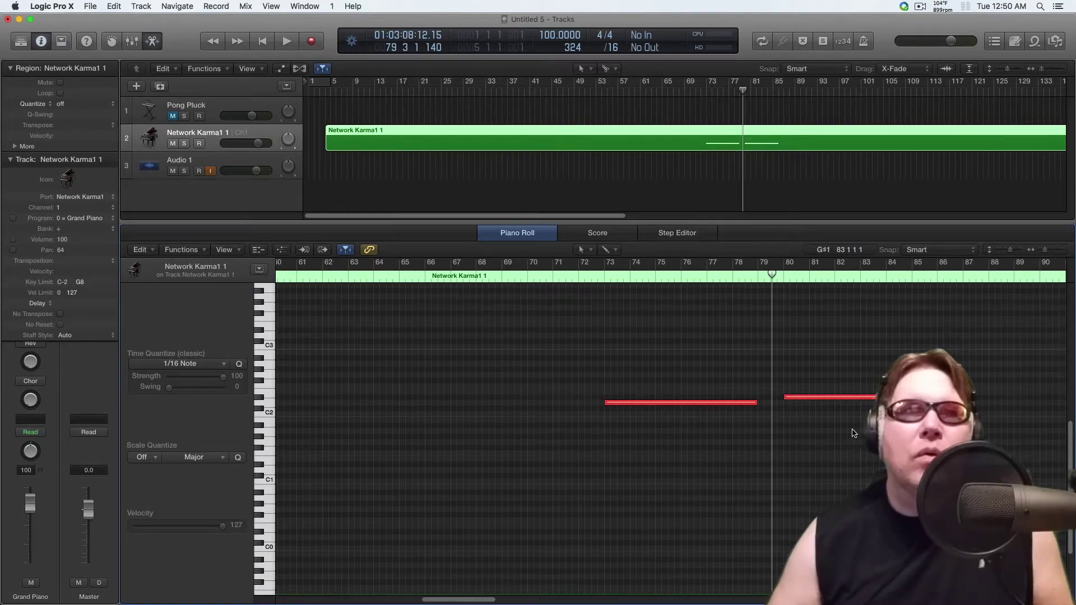
key("space")
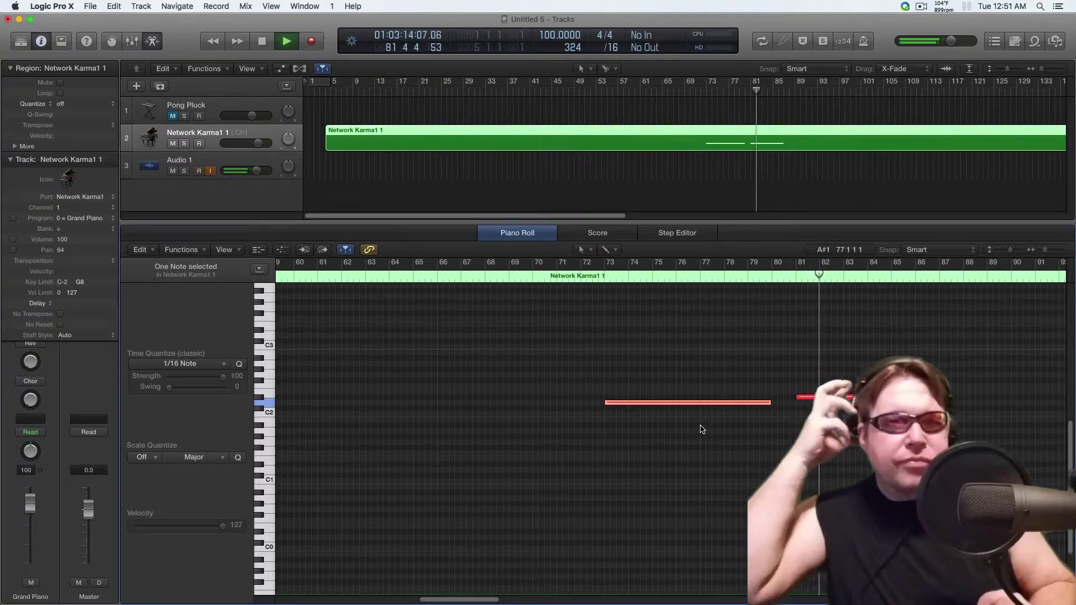
key("space")
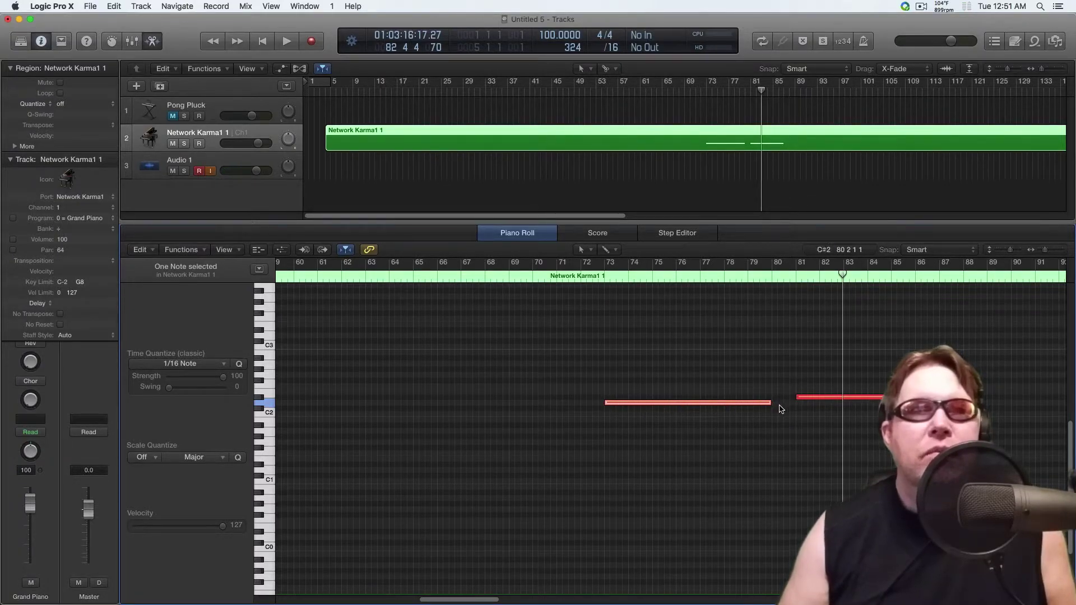
- Lengthen the D2 note to eight bars, ending at bar 81, and delete the D#2 note that follows it
left_click_drag(771, 402, 795, 403)
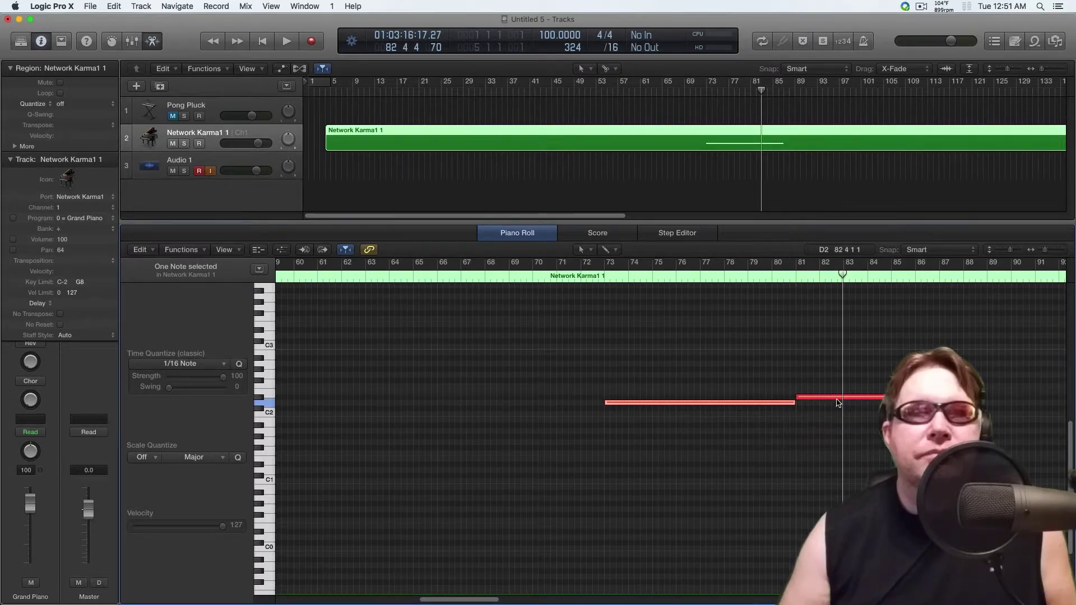
left_click(820, 399)
key("Delete")
key("super+Left")
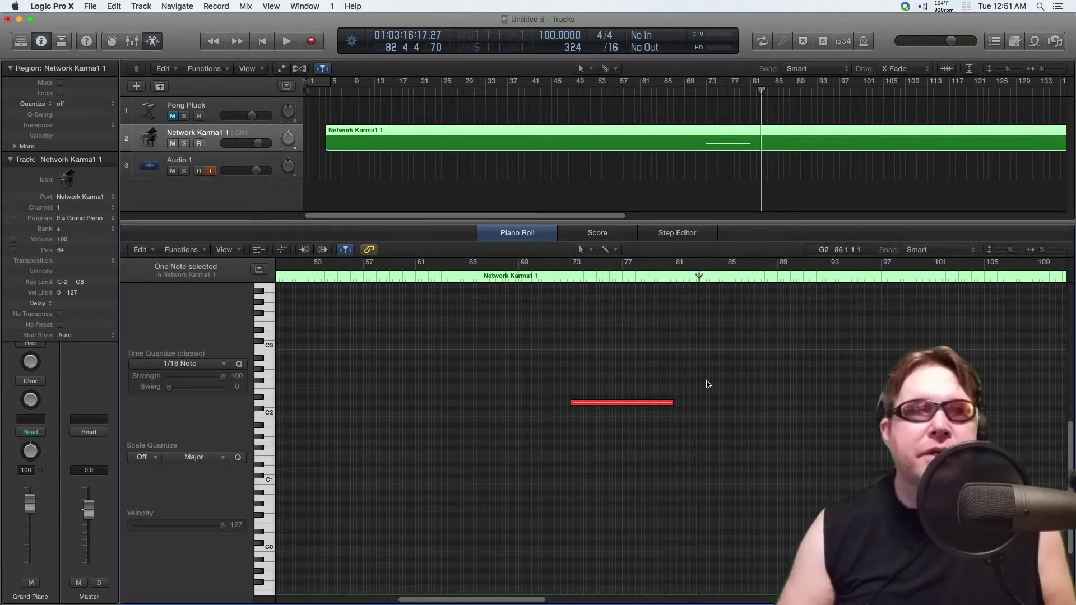
key("super+Left")
key("super+Right")
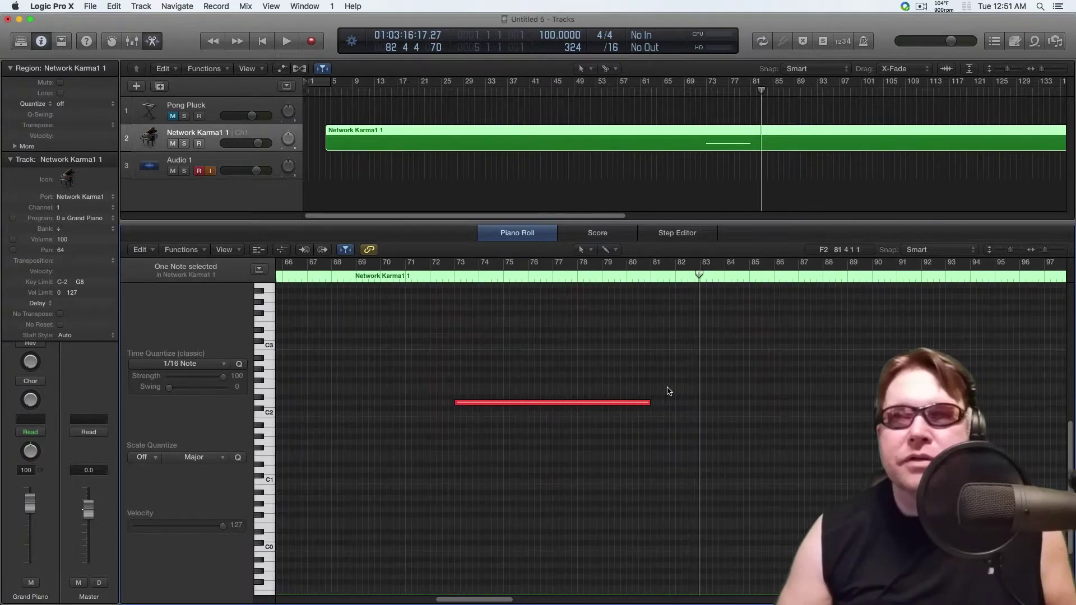
scroll(723, 395, "left", 3)
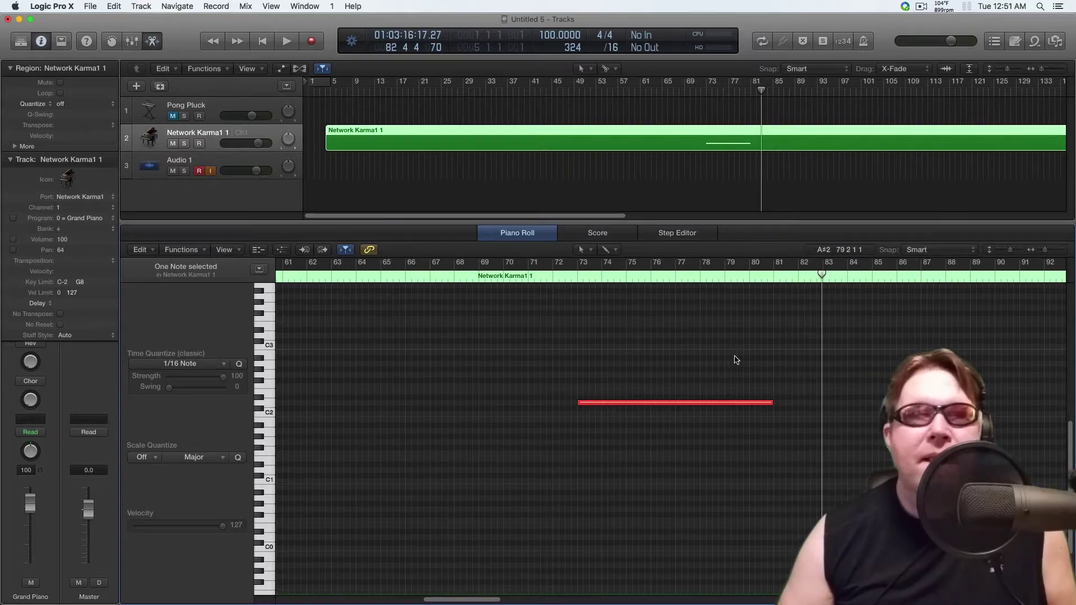
key("super+Left")
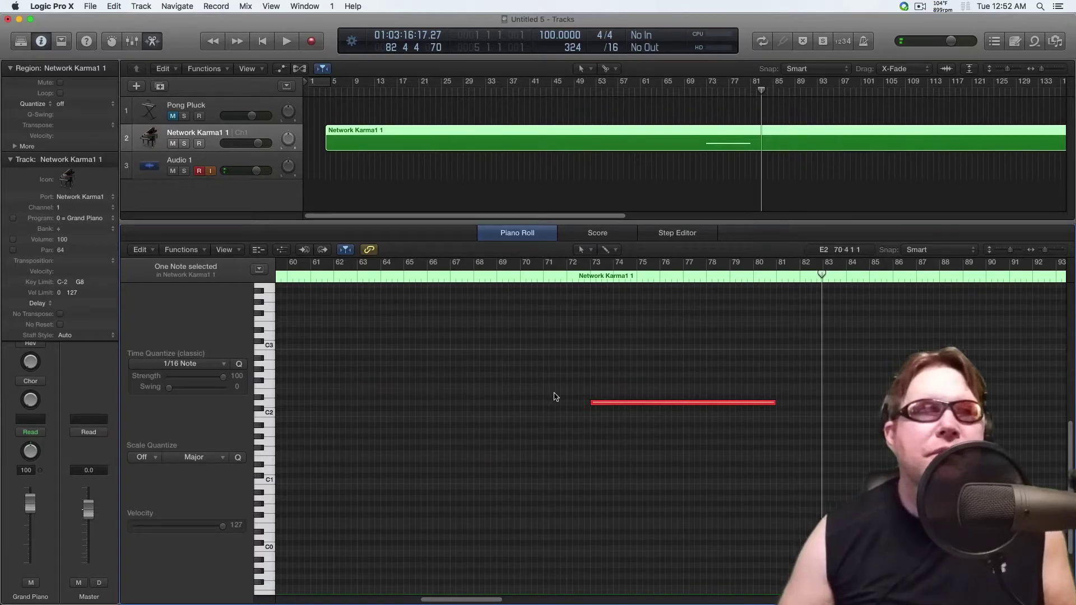
- Rebuild the rising chromatic sequence from the eight-bar note, starting on C1 at bar 4 with notes ten bars apart
left_click(608, 408)
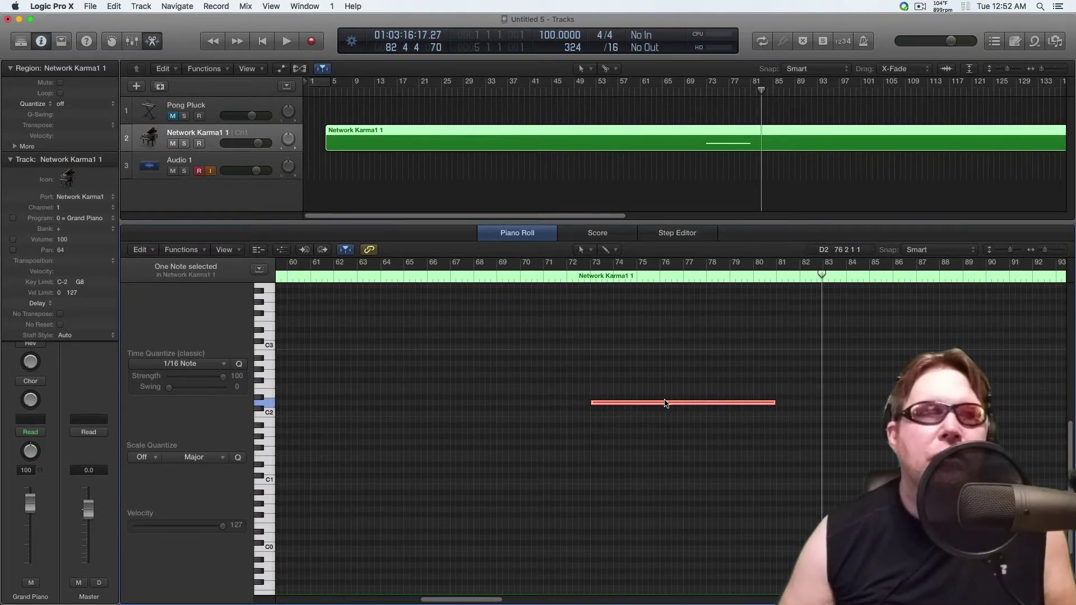
key("super+Left")
key("super+Left")
key("super+Left")
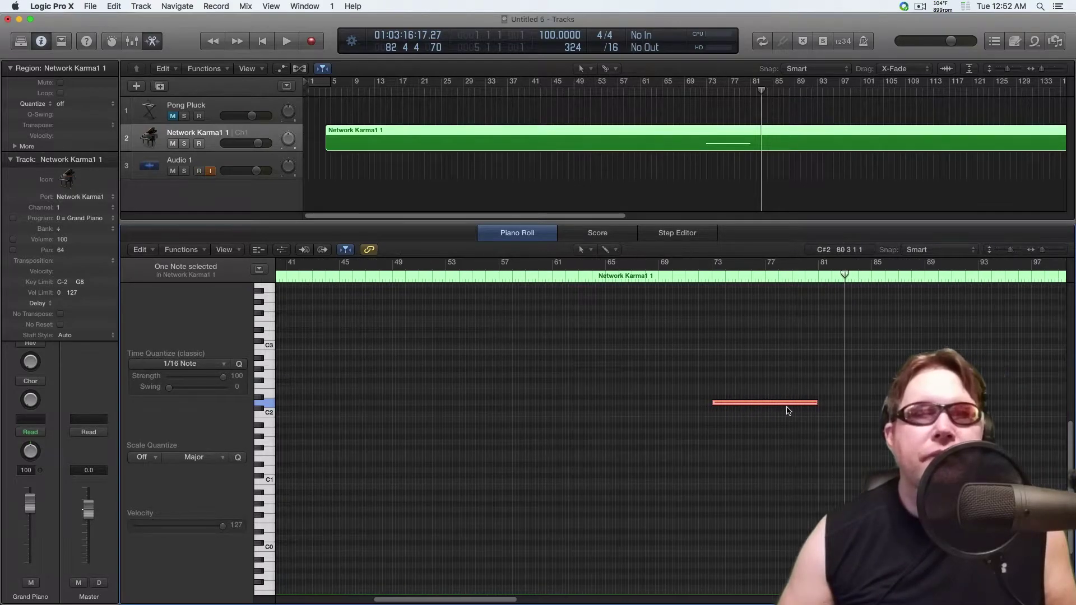
key("super+Left")
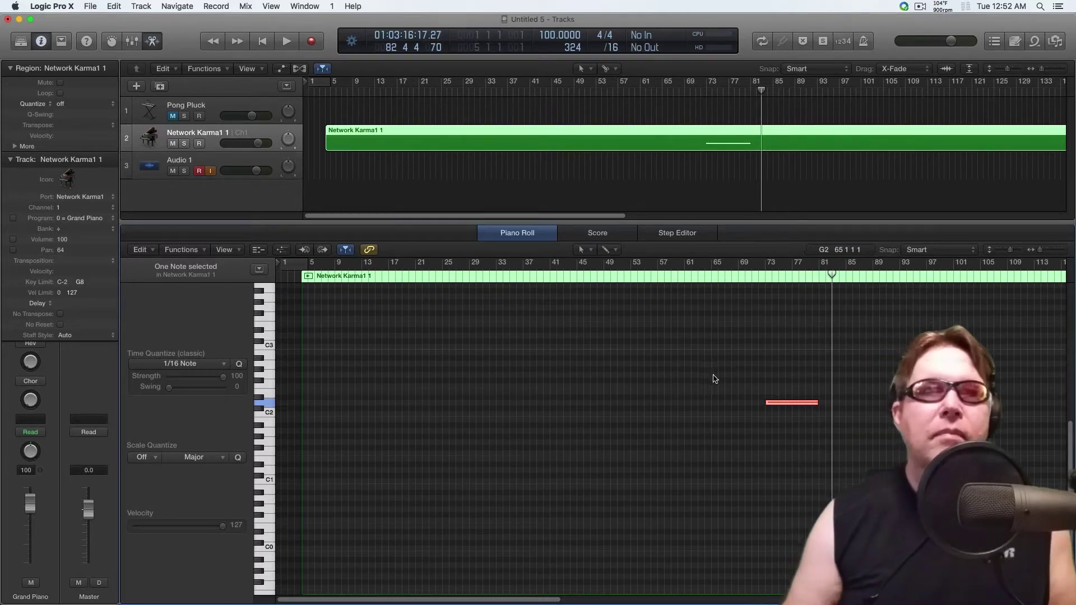
left_click_drag(720, 375, 788, 432)
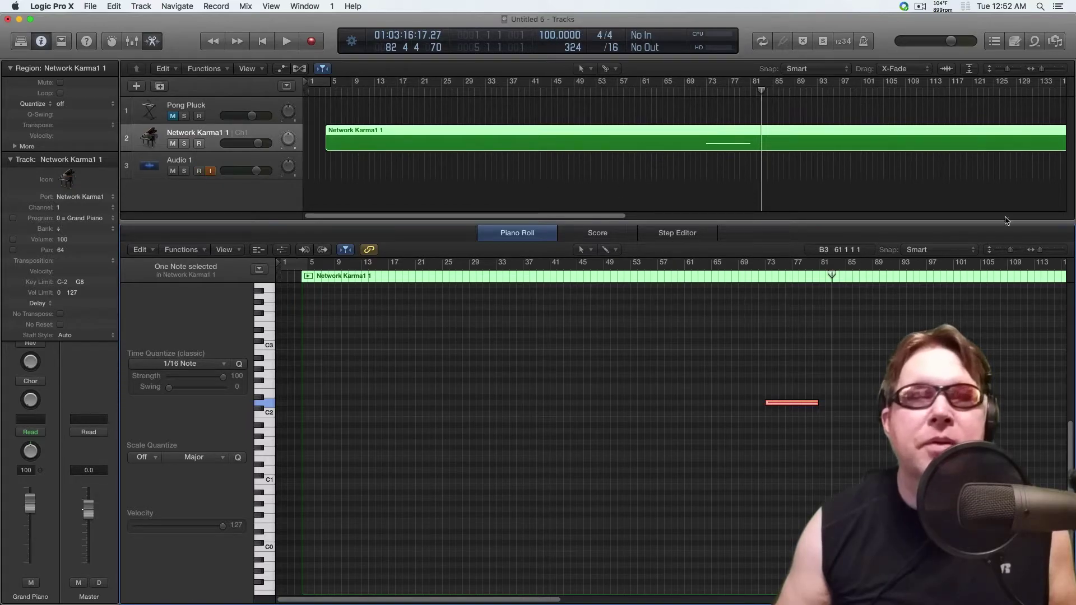
scroll(791, 421, "up", 1)
left_click_drag(790, 405, 388, 478)
left_click_drag(329, 457, 476, 534)
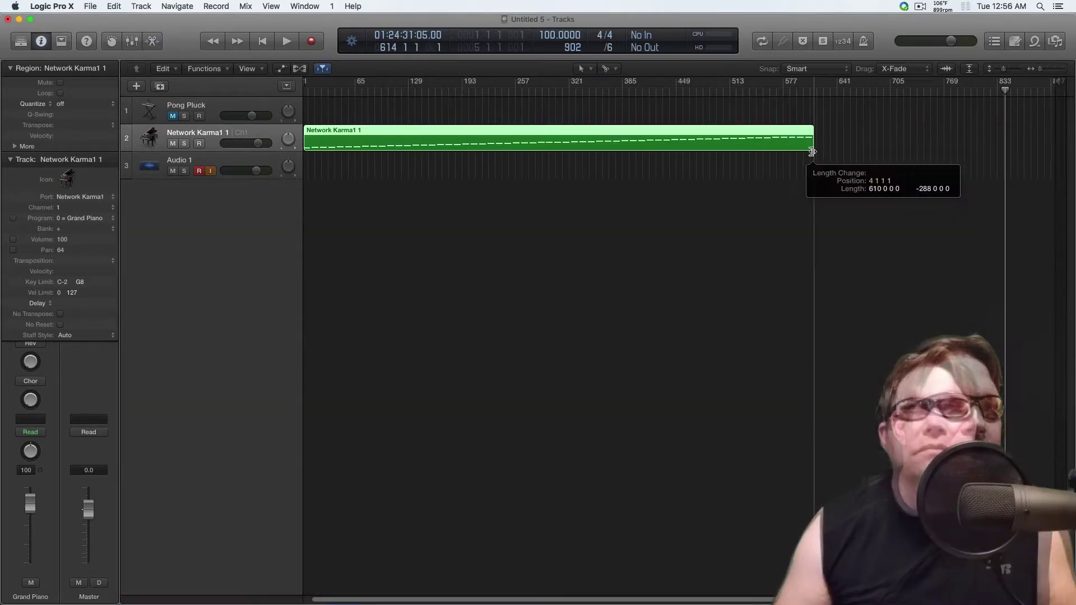
- Trim the Network Karma1 1 region to a length of 610 bars and place the playhead at its start, bar 4
left_click_drag(812, 150, 814, 152)
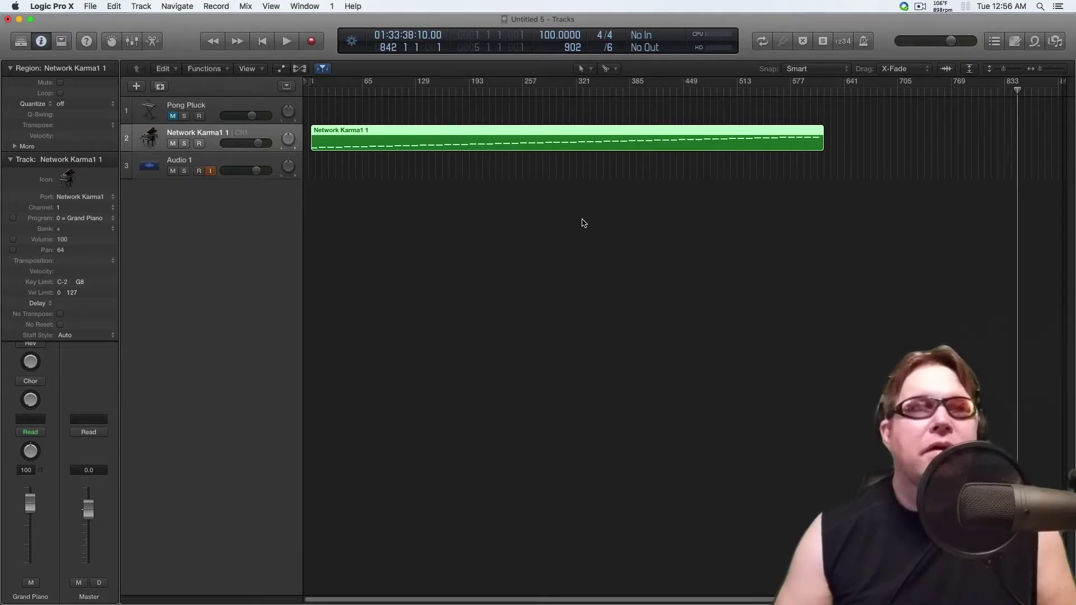
key("super+Right")
key("super+Right")
key("super+Right")
key("super+Left")
key("super+Left")
key("super+Left")
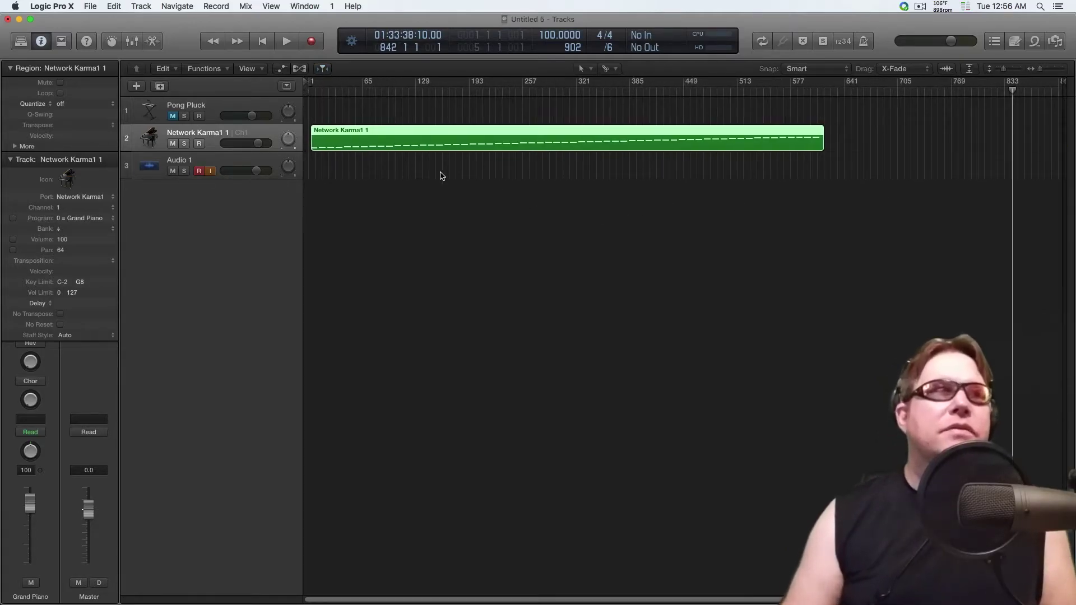
key("super+Right")
key("super+Left")
key("super+Right")
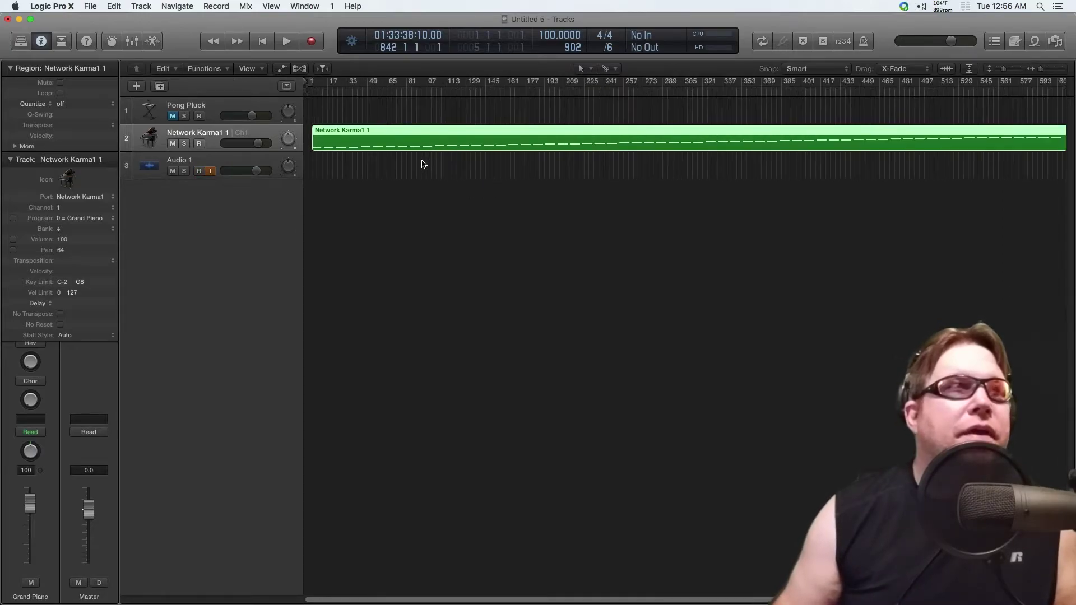
left_click(314, 91)
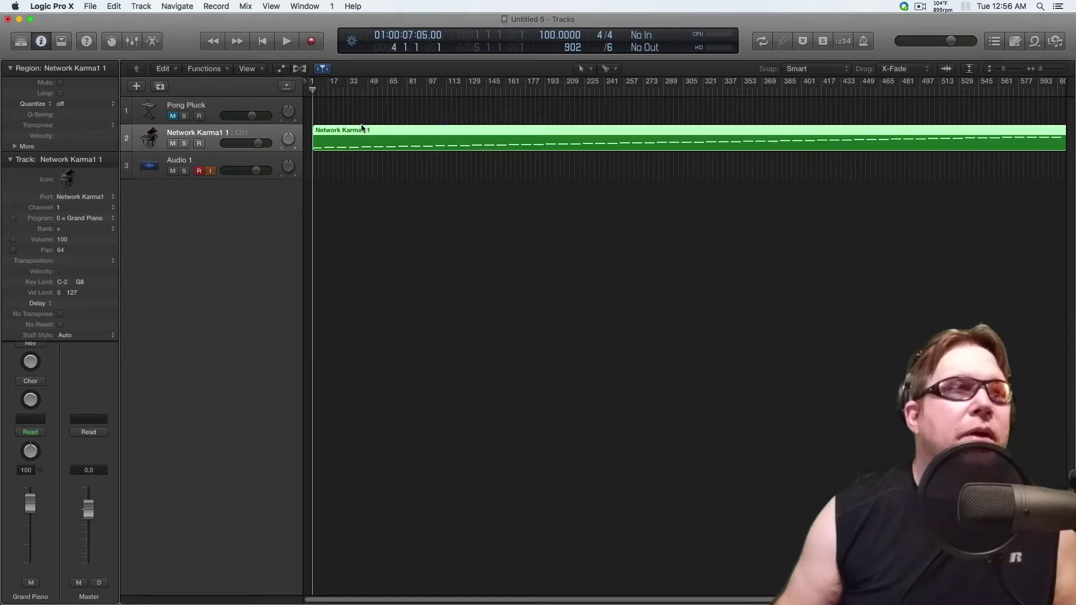
- Open the region in the Piano Roll and examine the spacing and pitches of the rising chromatic notes along its length
double_click(422, 140)
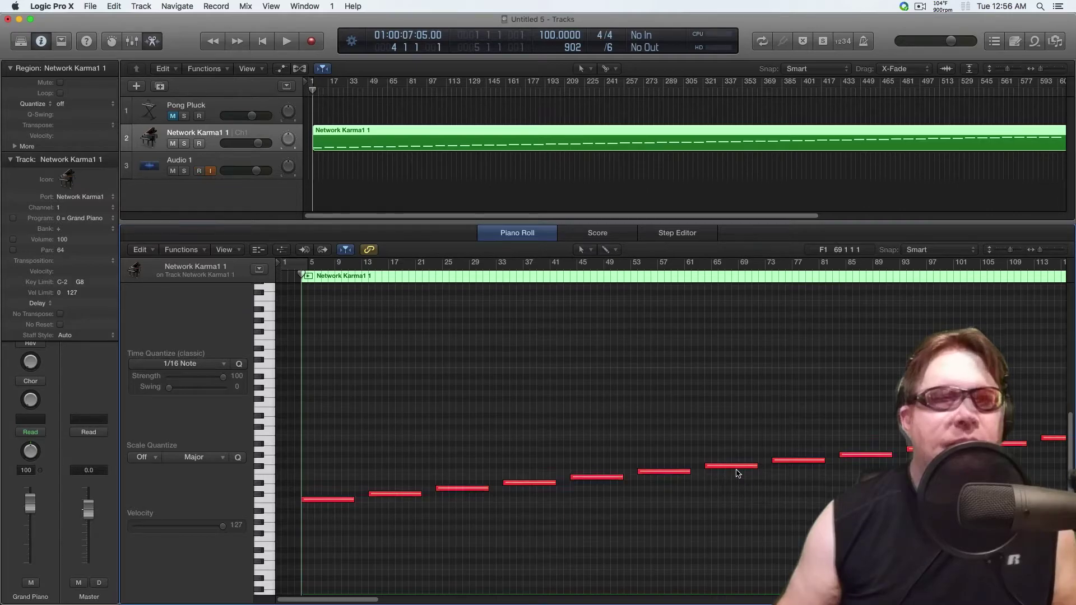
scroll(738, 473, "right", 15)
scroll(830, 374, "up", 3)
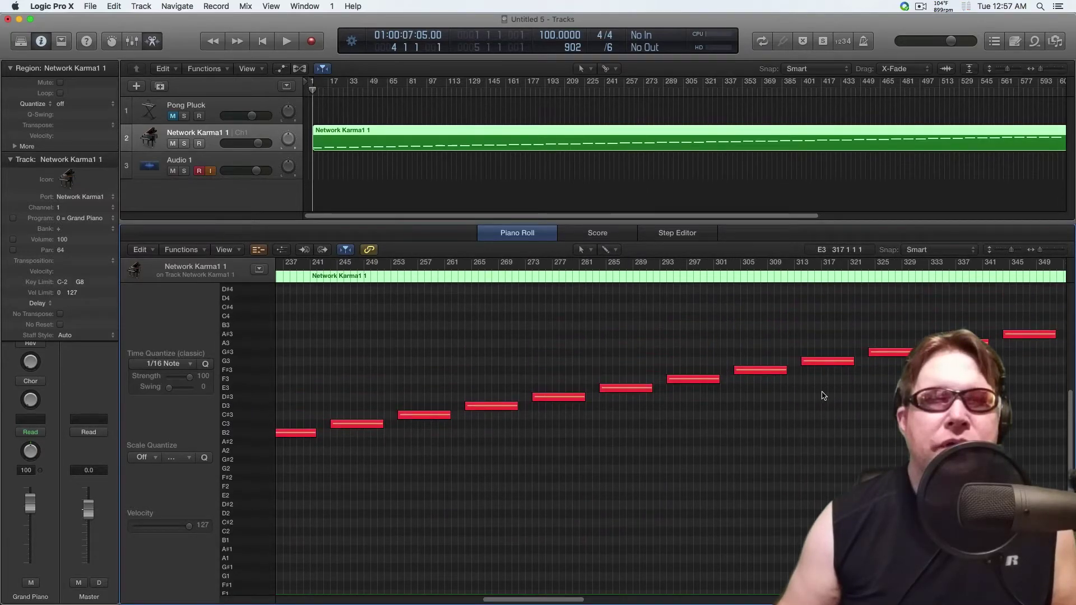
scroll(823, 396, "right", 5)
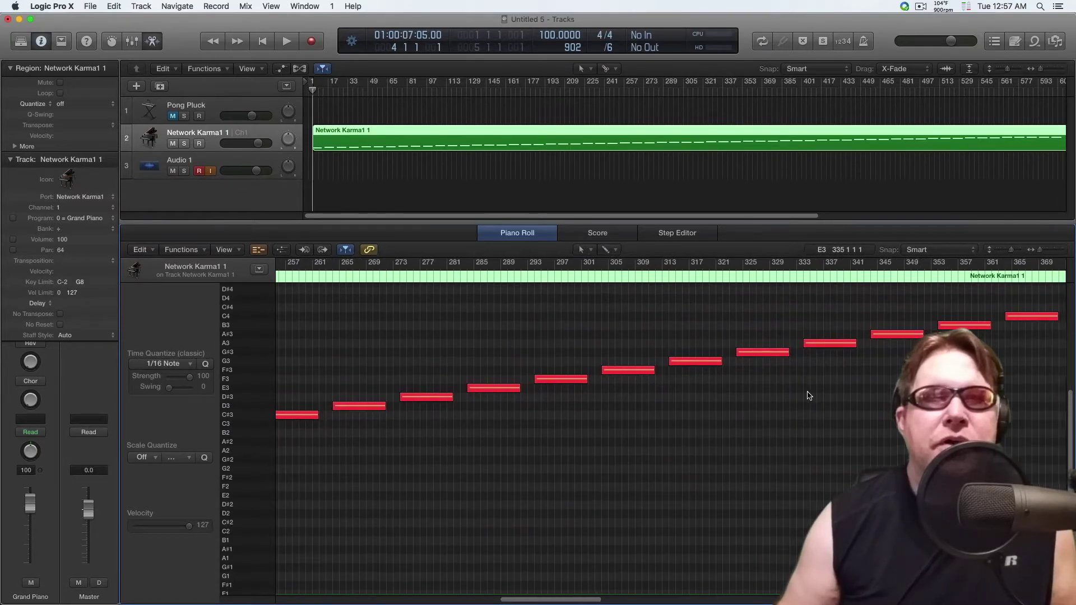
scroll(809, 396, "right", 6)
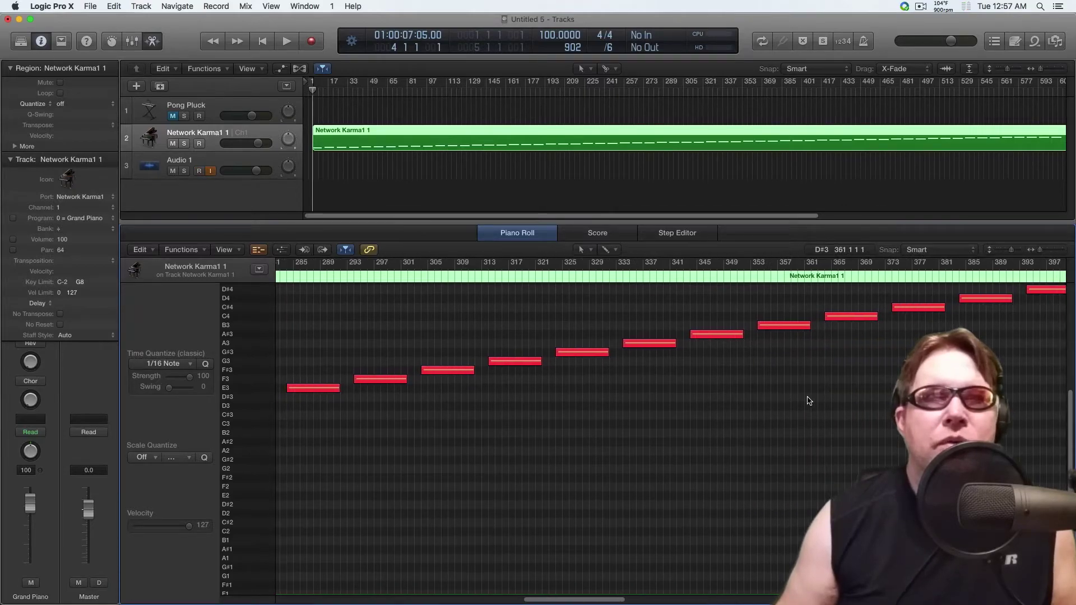
scroll(809, 401, "right", 3)
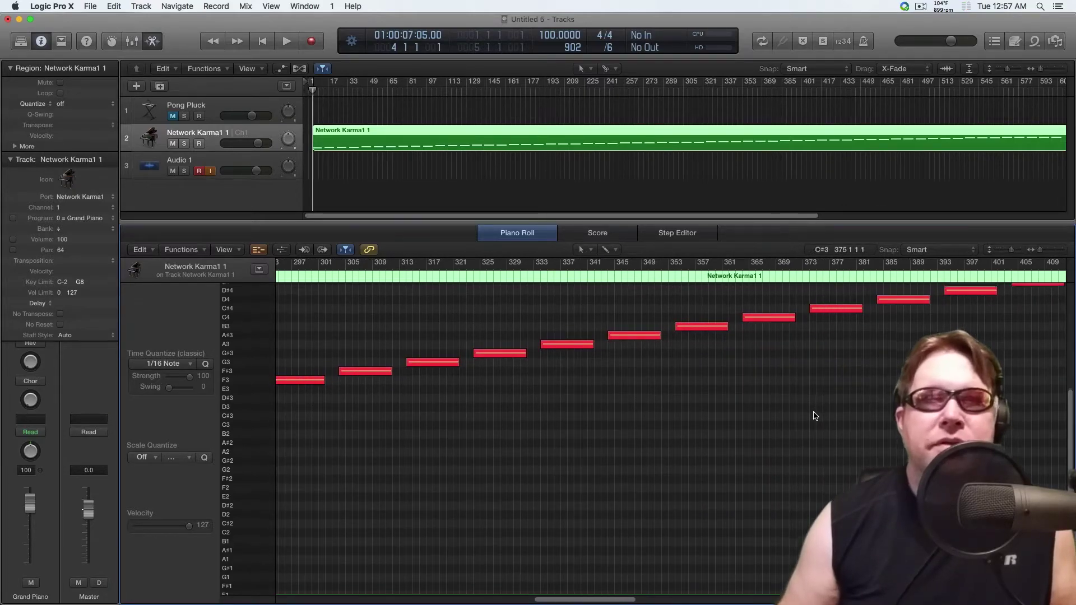
scroll(815, 416, "right", 6)
scroll(815, 416, "up", 4)
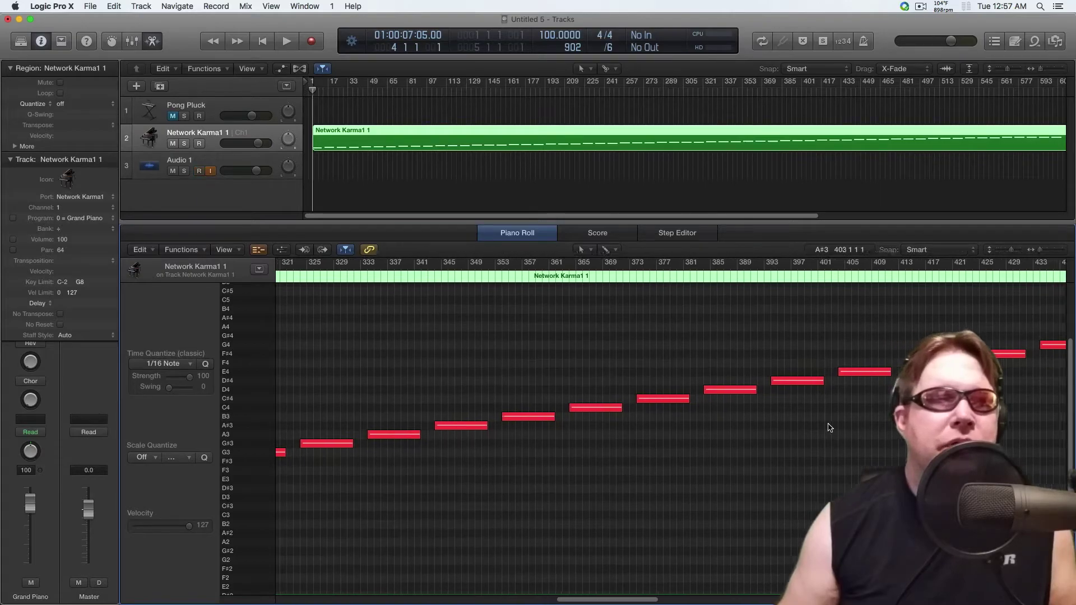
scroll(828, 430, "right", 7)
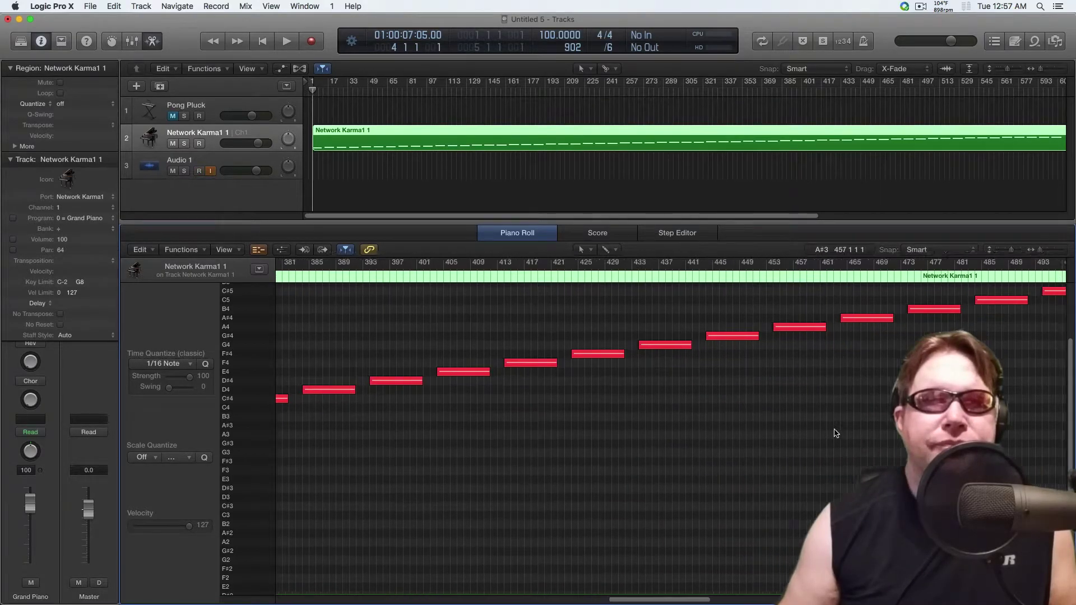
- Check the rising chromatic notes up to C6 at the region's end and back to bar 4, and close the Piano Roll
scroll(835, 427, "up", 4)
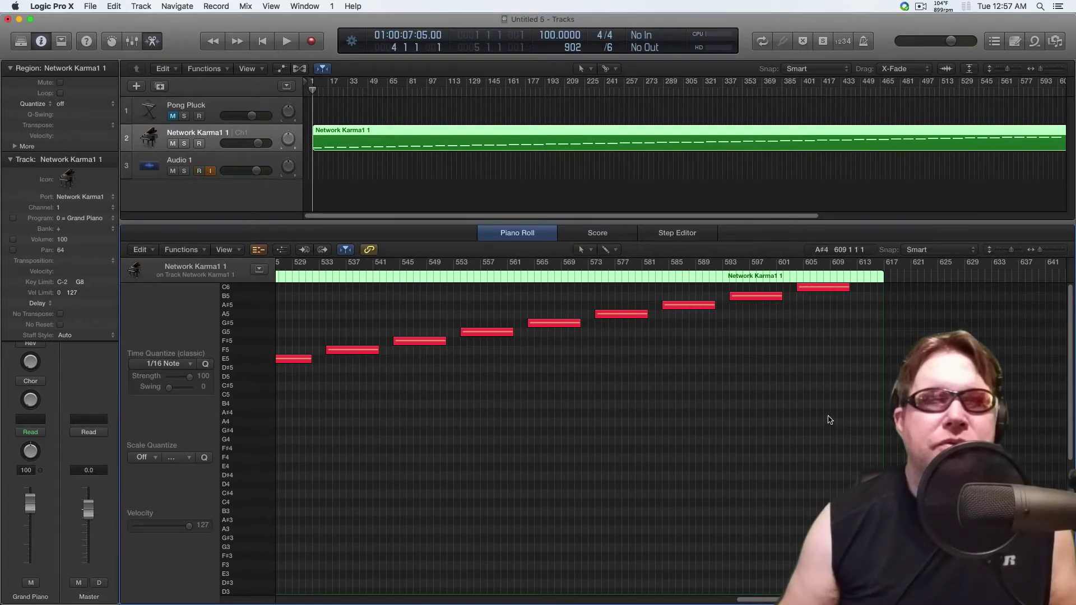
scroll(734, 376, "left", 8)
scroll(743, 368, "left", 20)
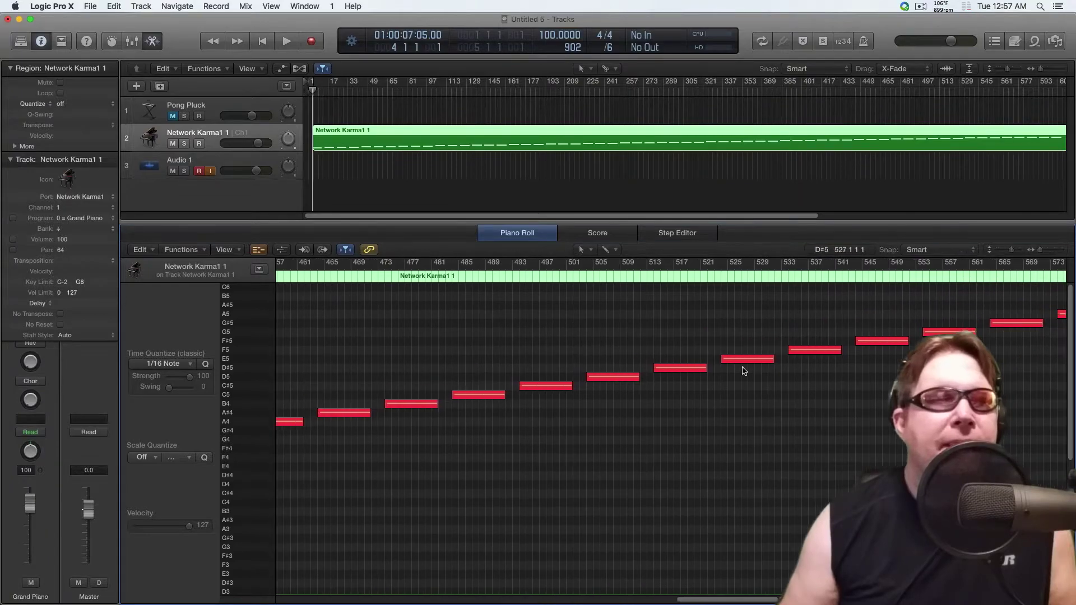
scroll(519, 351, "down", 10)
scroll(473, 347, "left", 4)
scroll(477, 352, "left", 20)
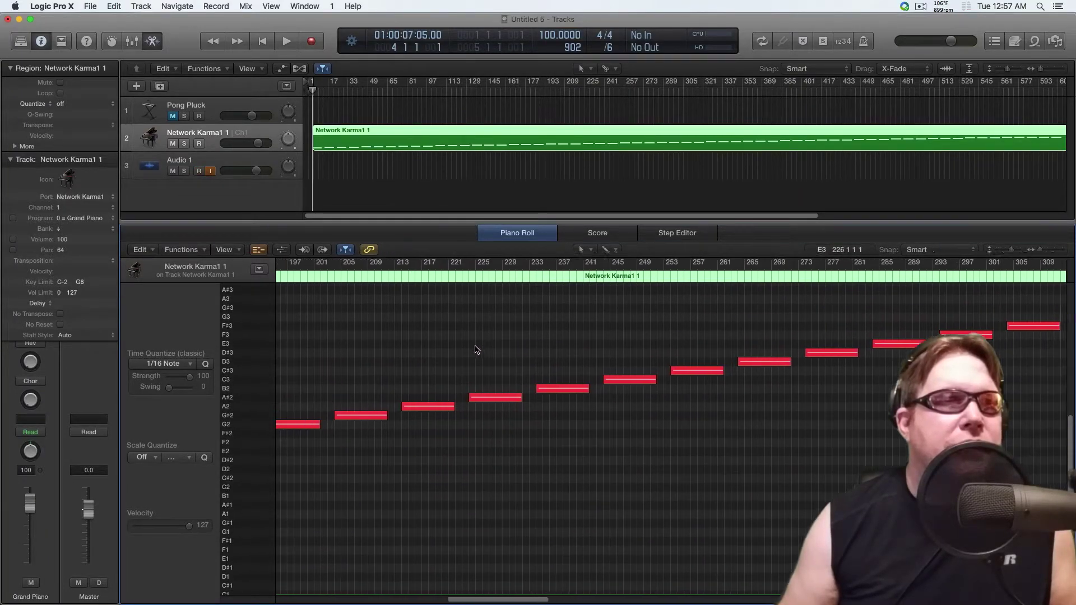
scroll(483, 359, "left", 10)
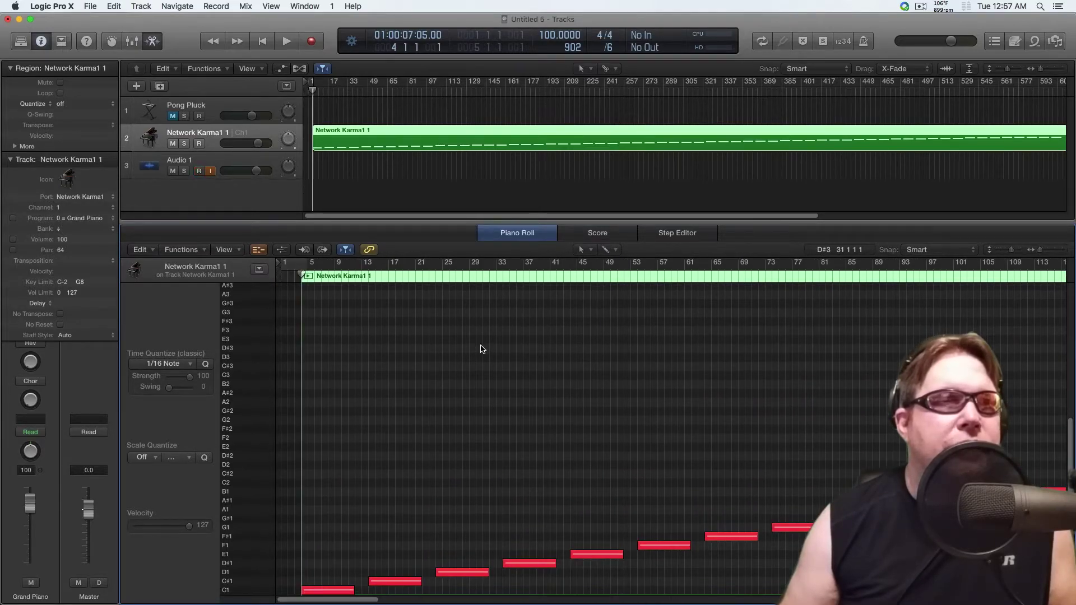
key("p")
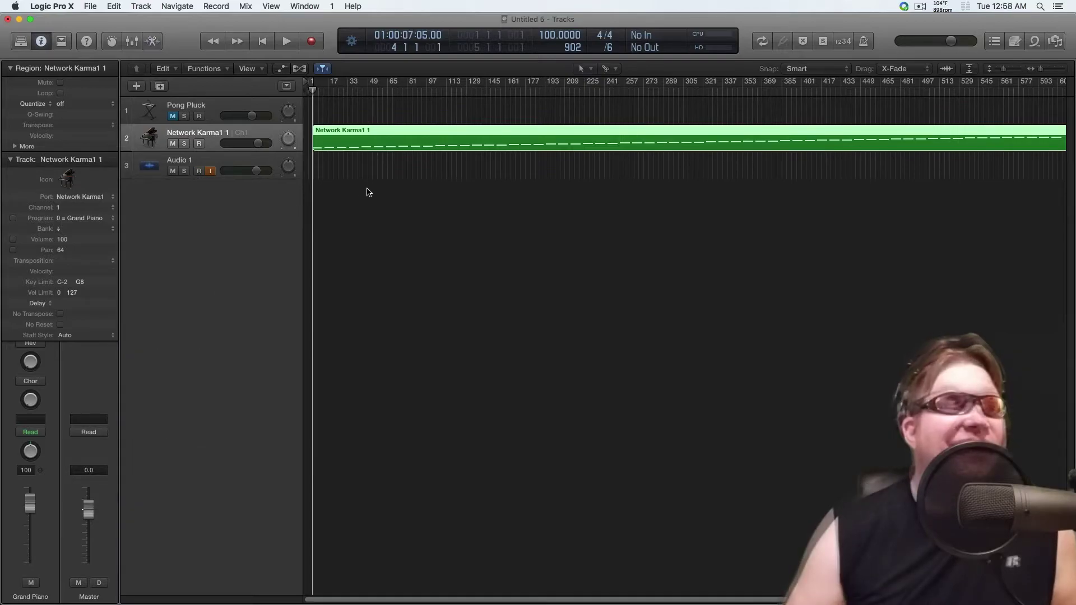
key("super+Right")
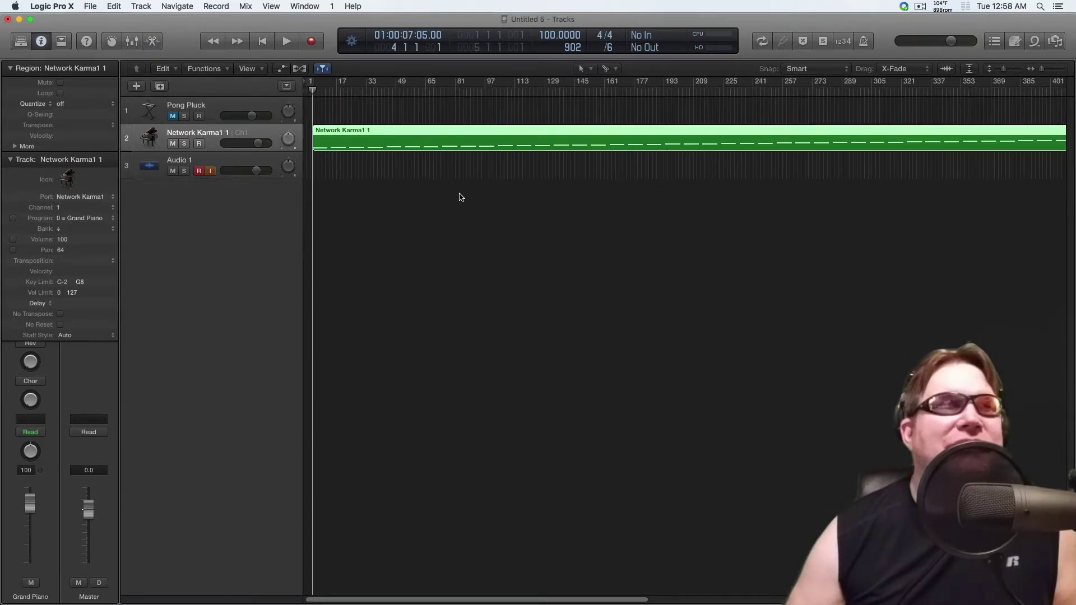
key("super+Left")
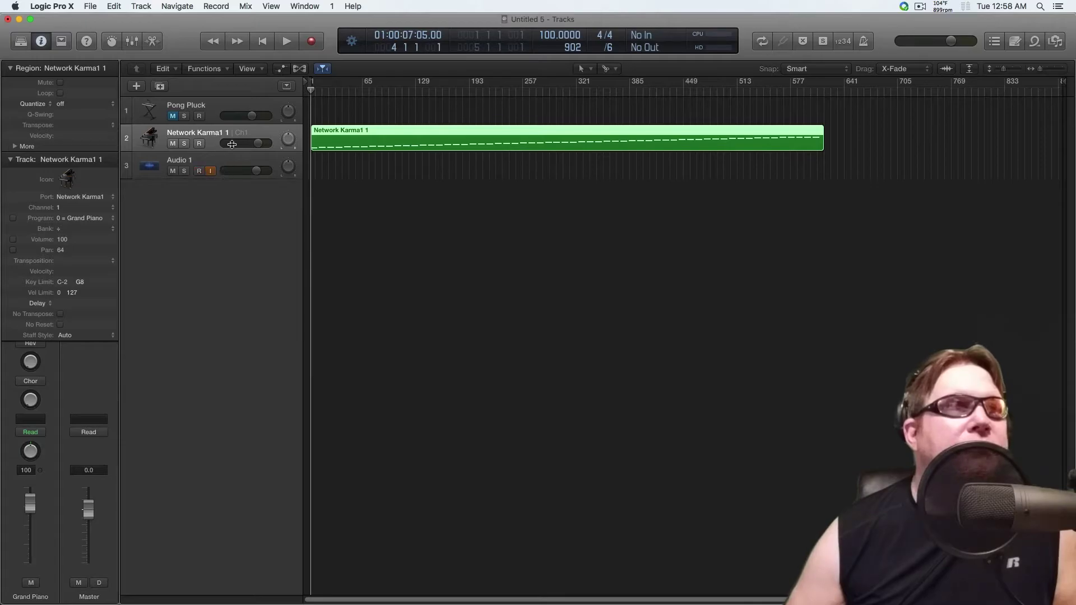
left_click(436, 220)
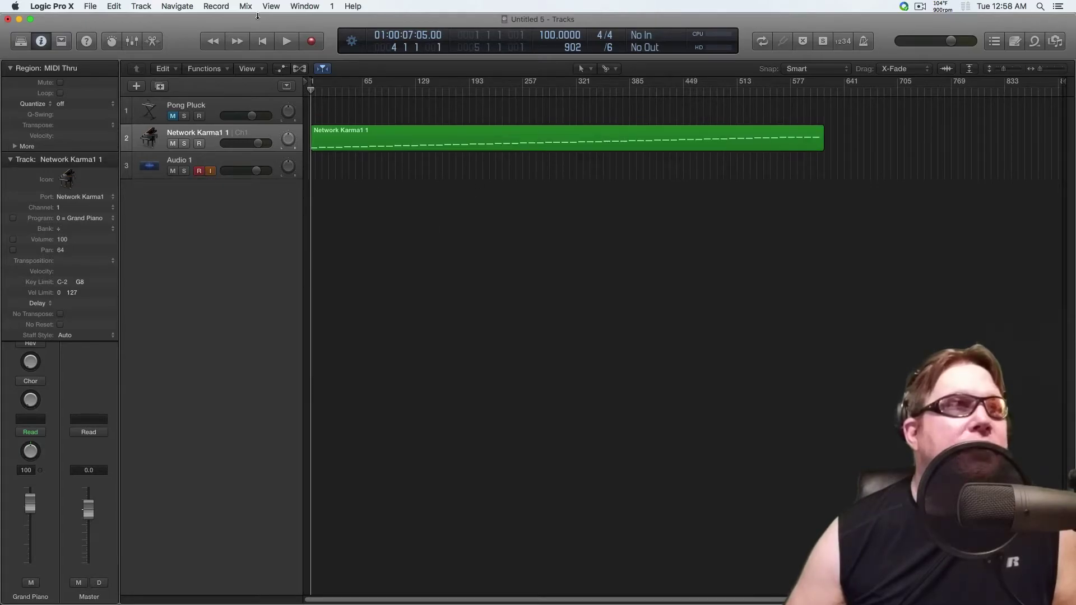
- Open the audio preferences and review the device settings and the general recording settings, including file type and bit depth
left_click(87, 7)
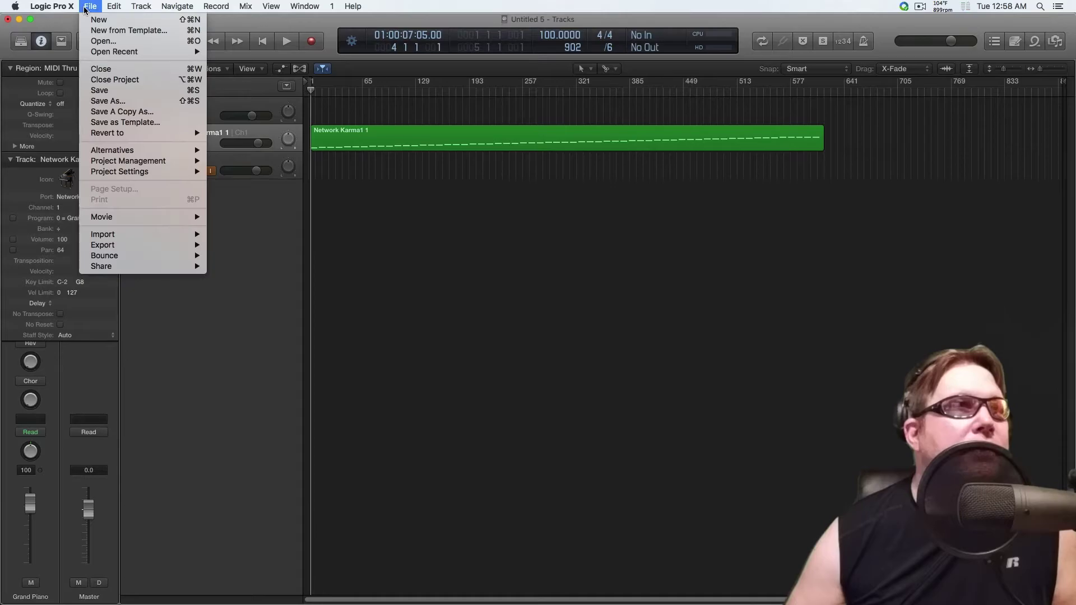
mouse_move(115, 151)
mouse_move(52, 6)
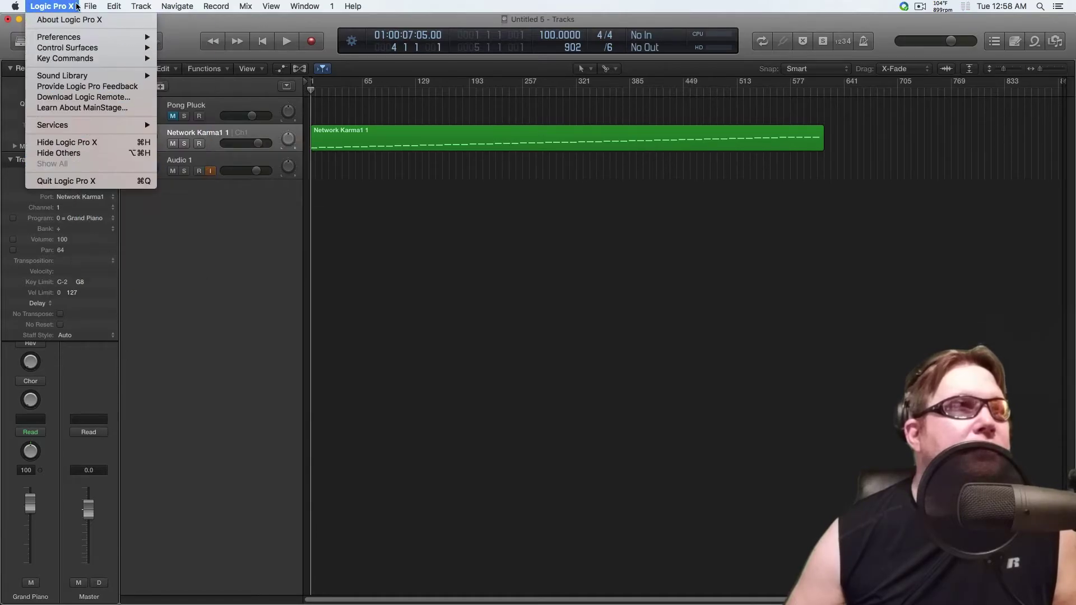
mouse_move(73, 38)
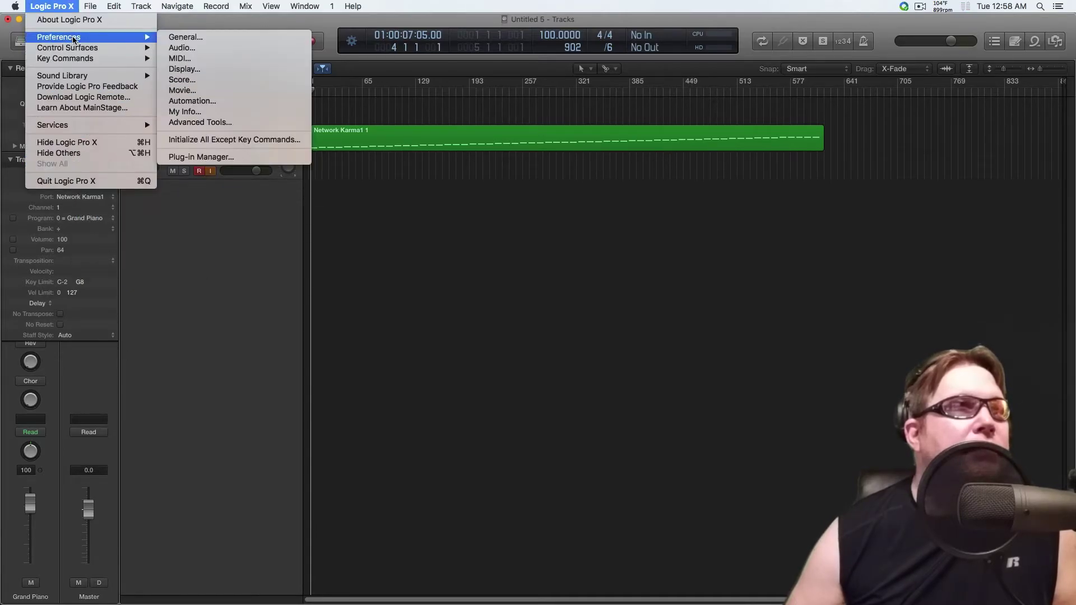
left_click(183, 48)
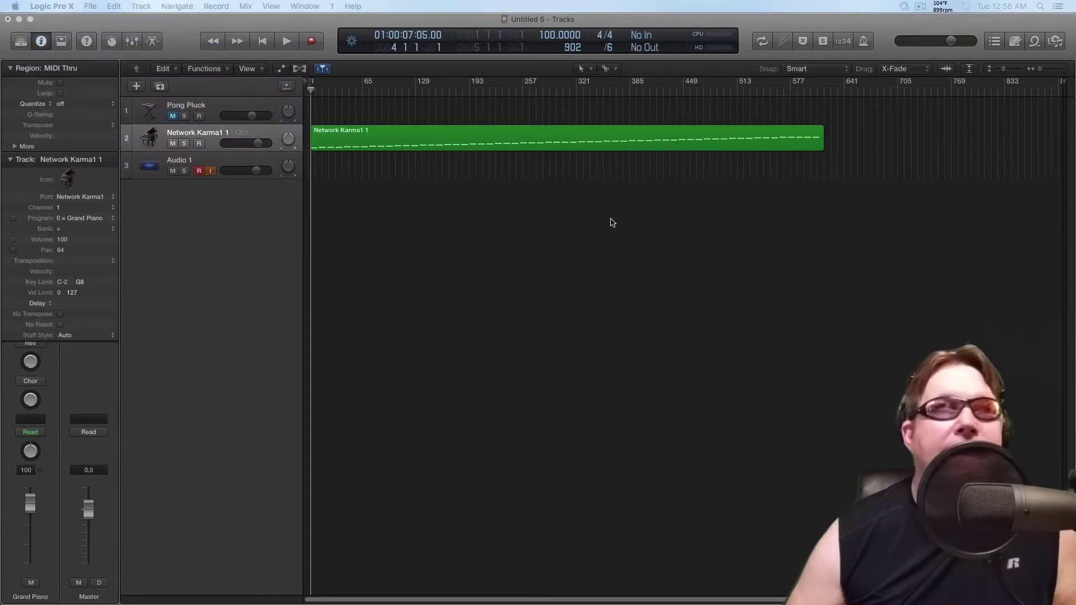
left_click_drag(664, 105, 574, 125)
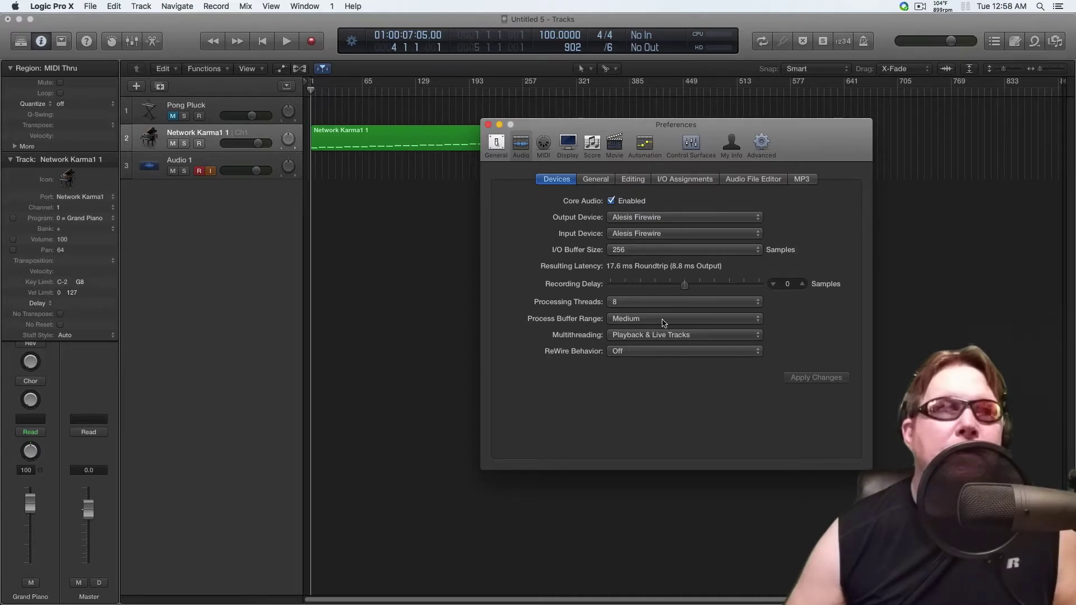
left_click(644, 306)
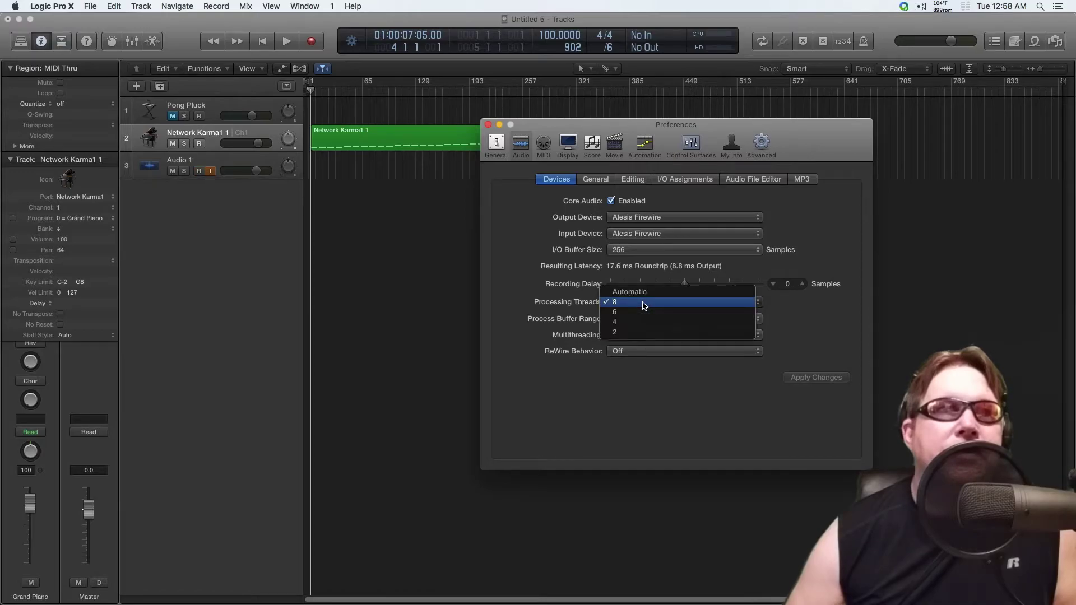
left_click(809, 305)
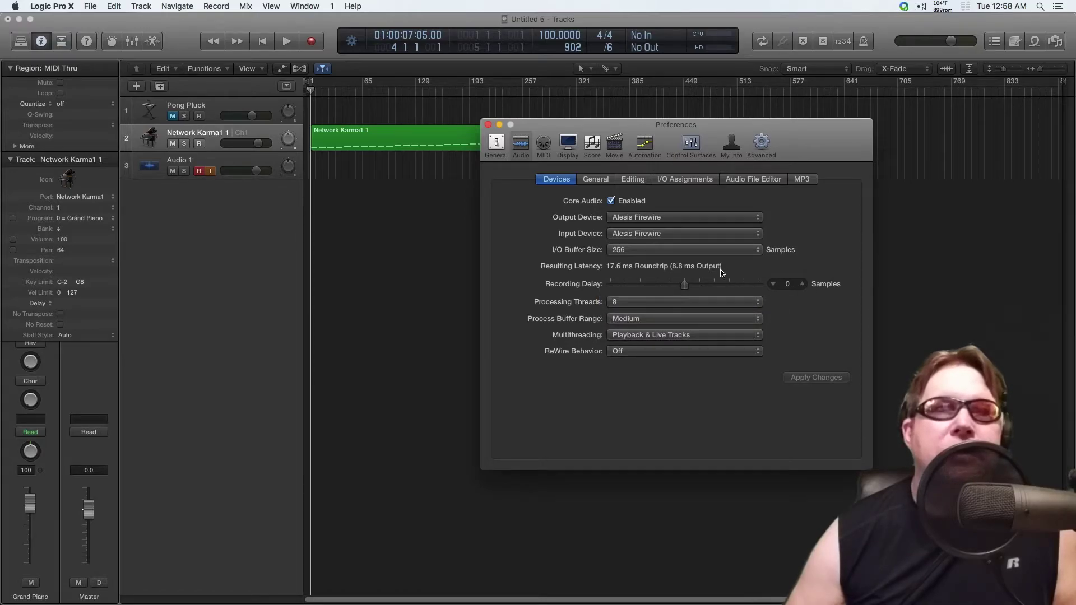
left_click_drag(649, 127, 690, 169)
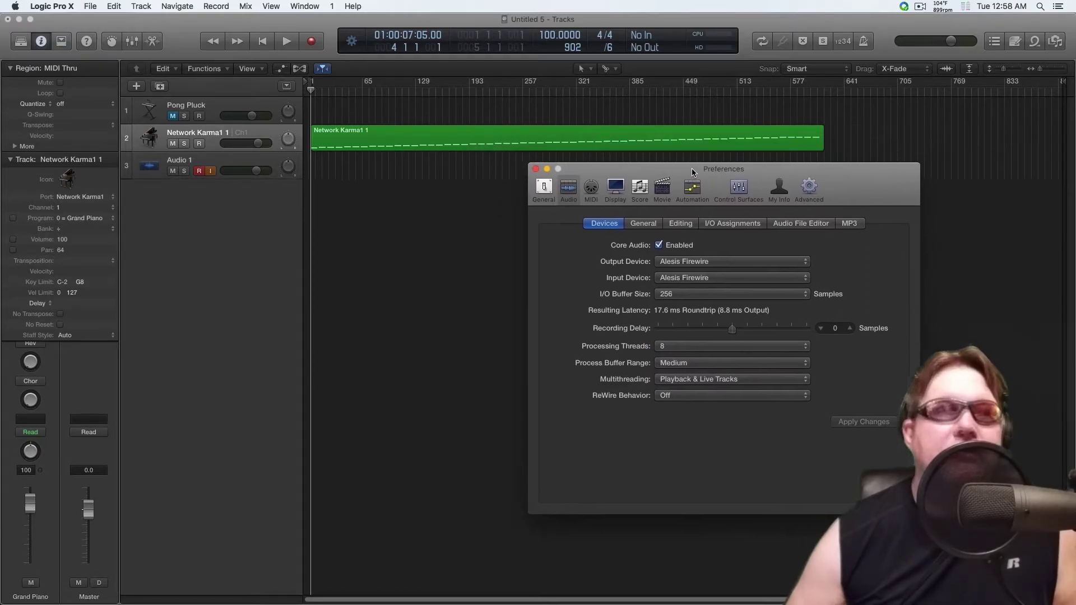
left_click(637, 219)
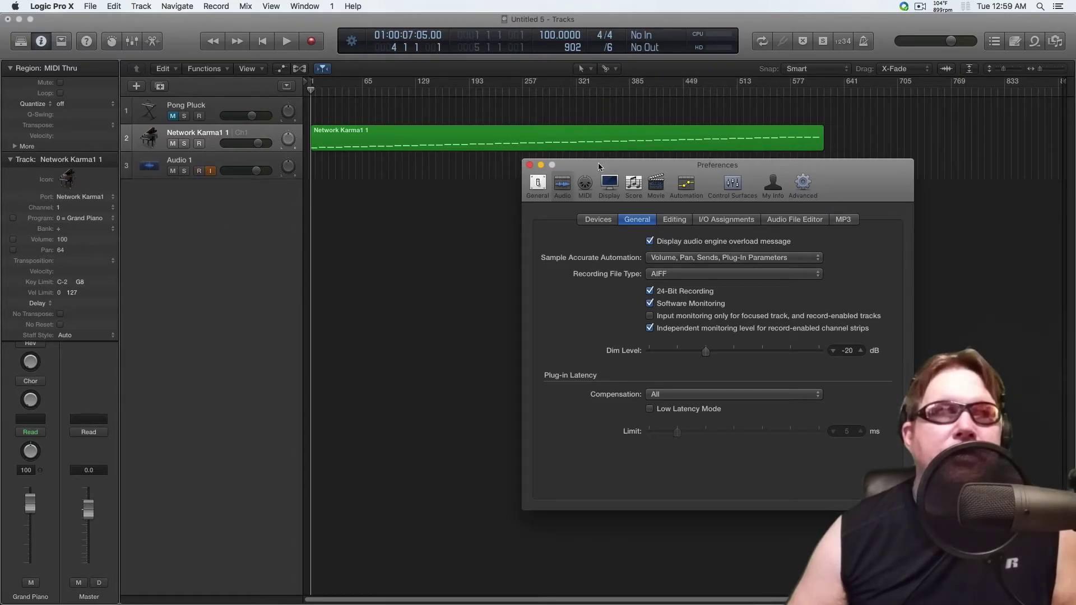
left_click(530, 165)
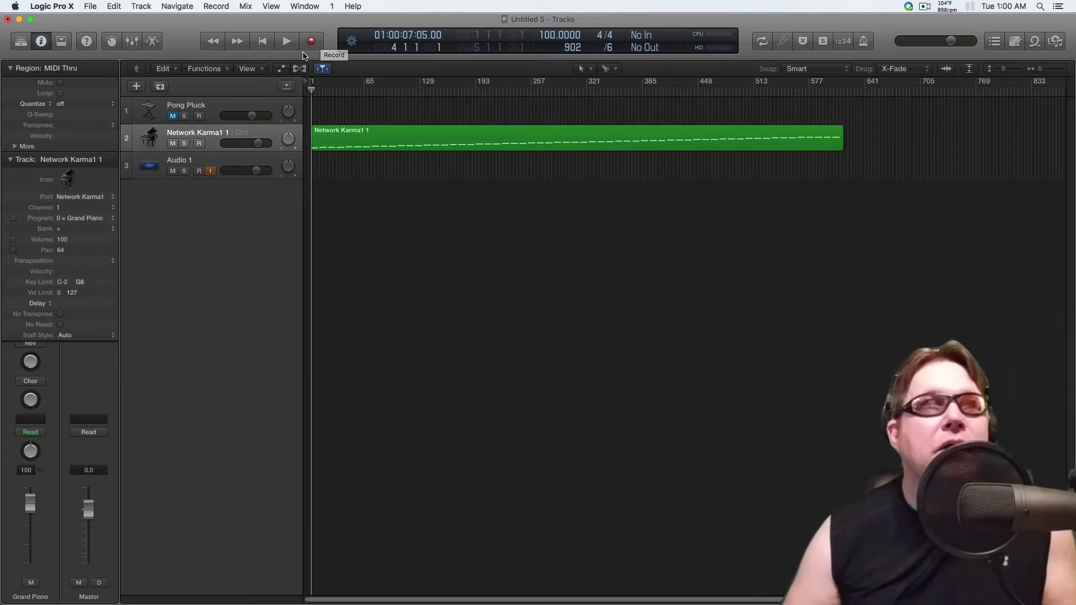
- Insert a stereo Limiter on the Audio 1 track and close its plug-in window
left_click(224, 175)
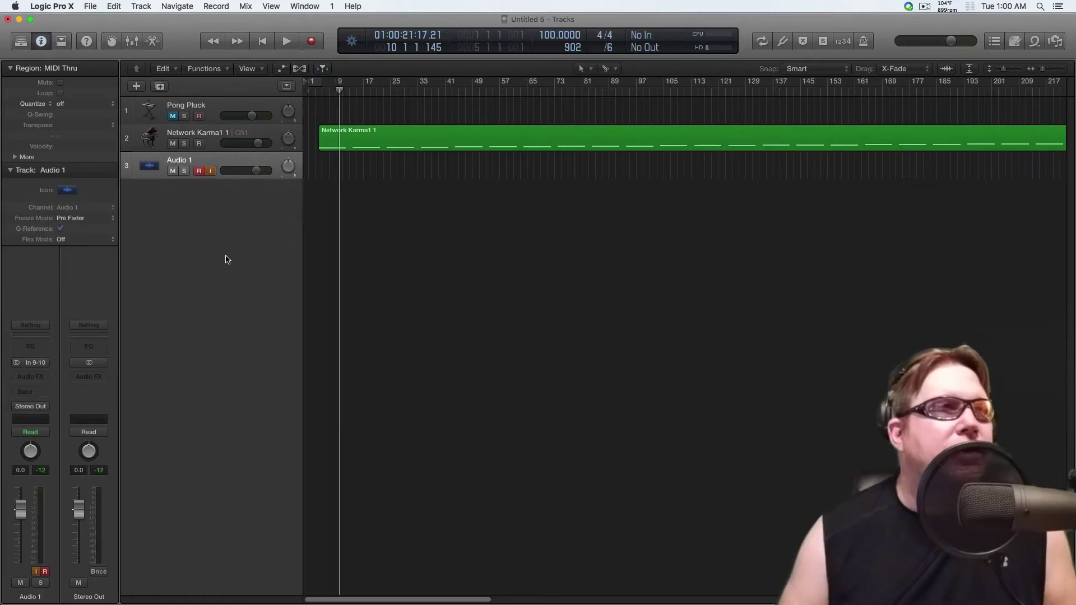
left_click(45, 377)
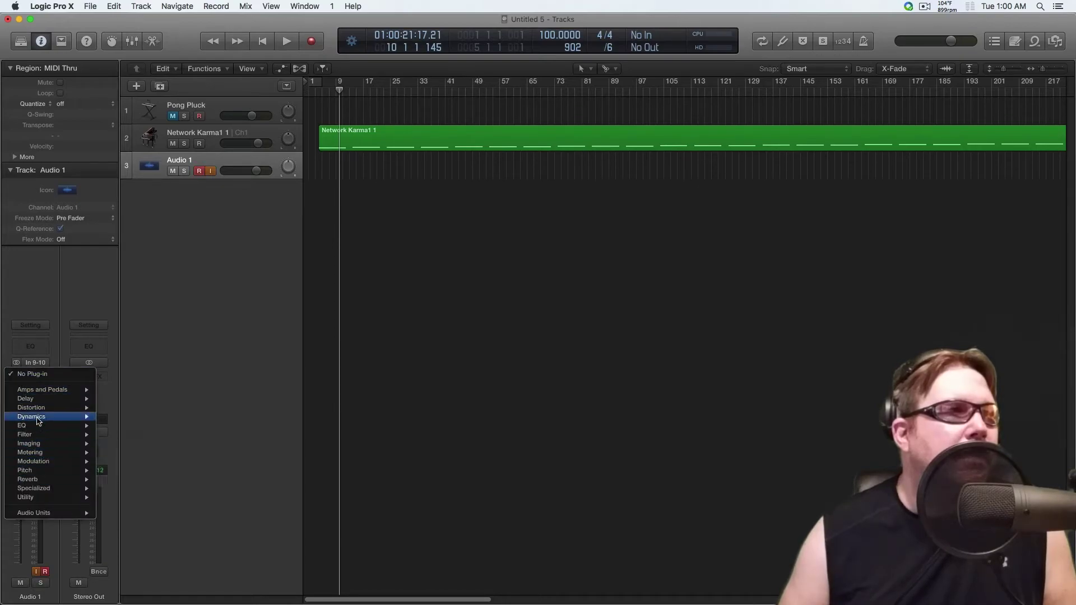
mouse_move(53, 417)
mouse_move(136, 463)
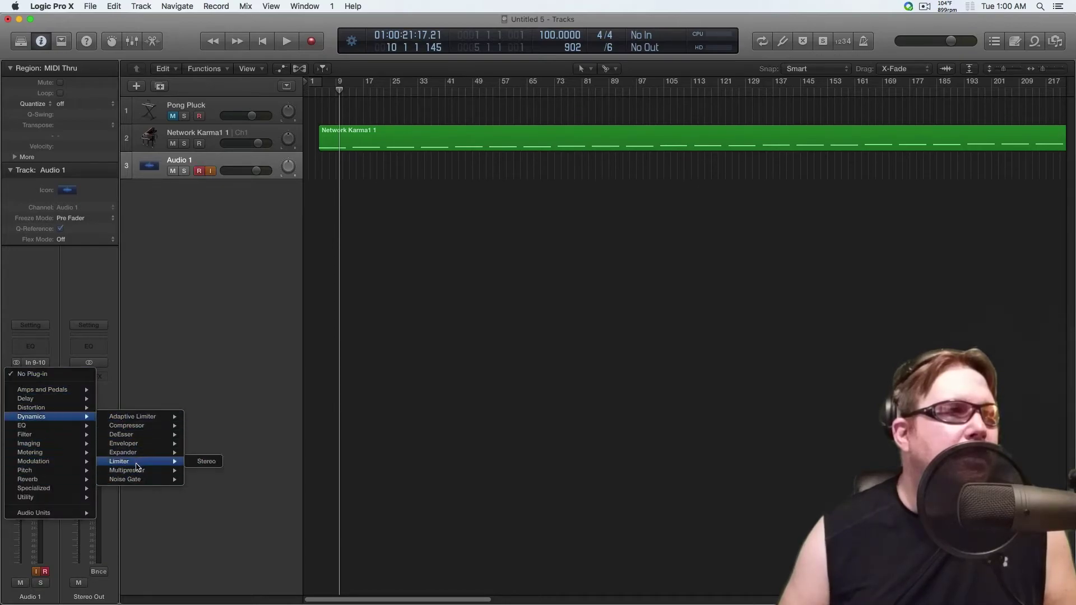
left_click(216, 463)
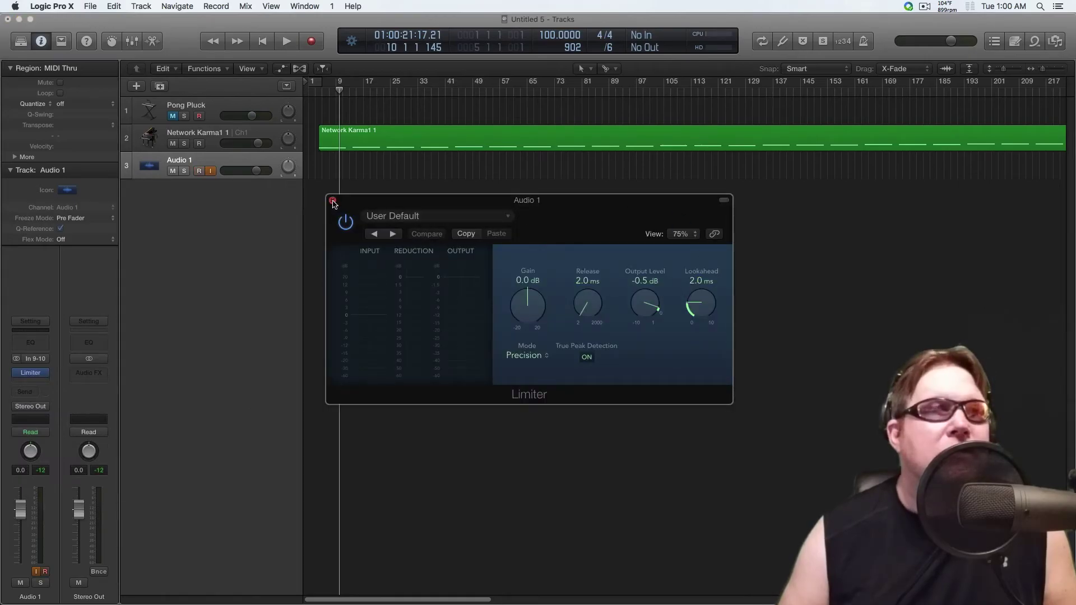
left_click(333, 200)
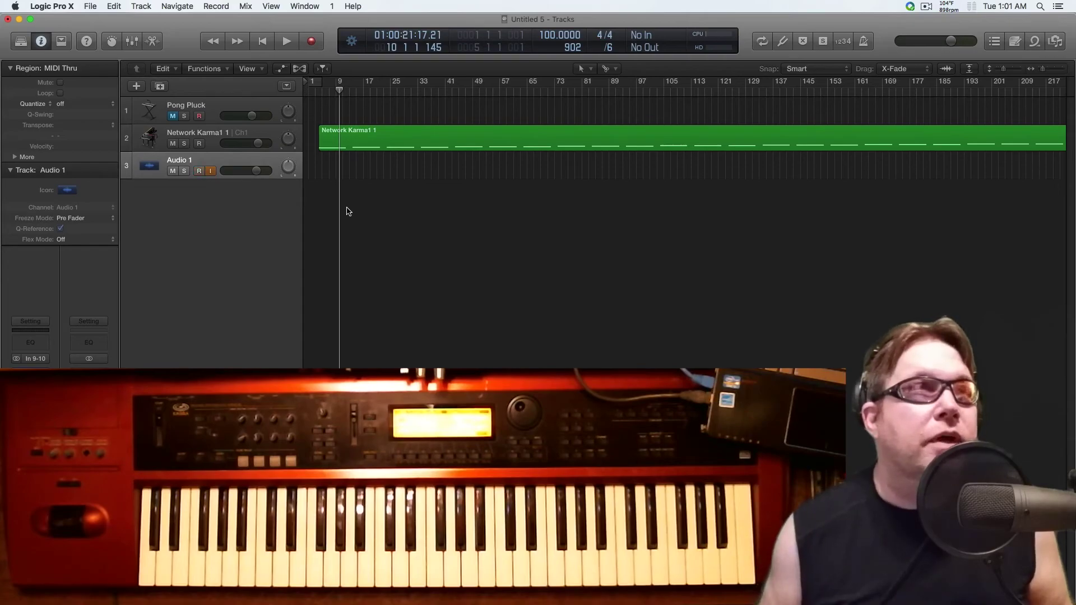
- Move the playhead to bar 3, one bar before the MIDI region, and disarm the Pong Pluck track
left_click(320, 91)
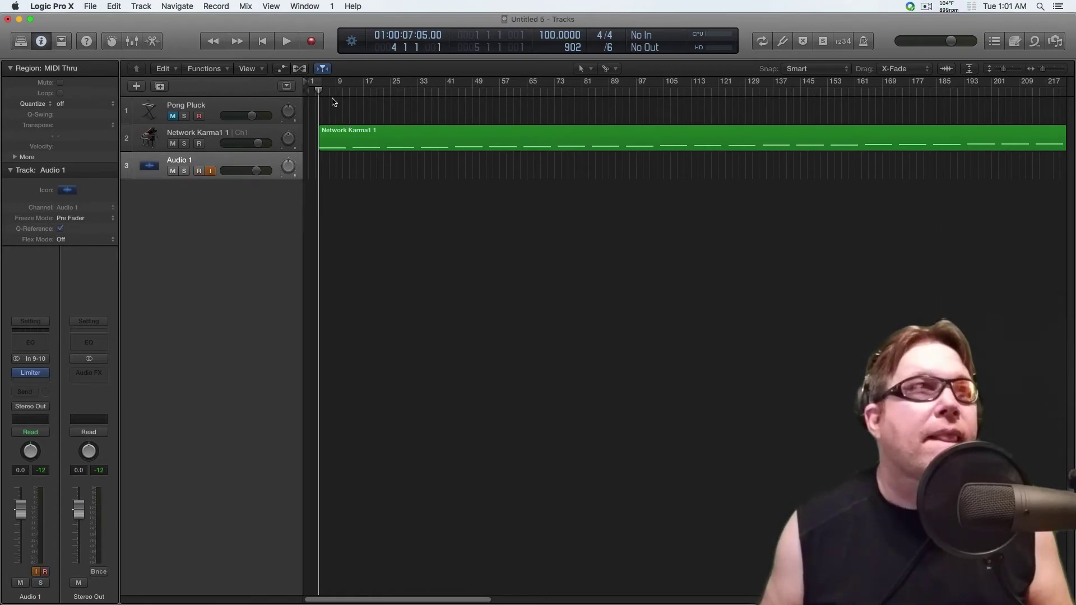
left_click_drag(312, 93, 315, 91)
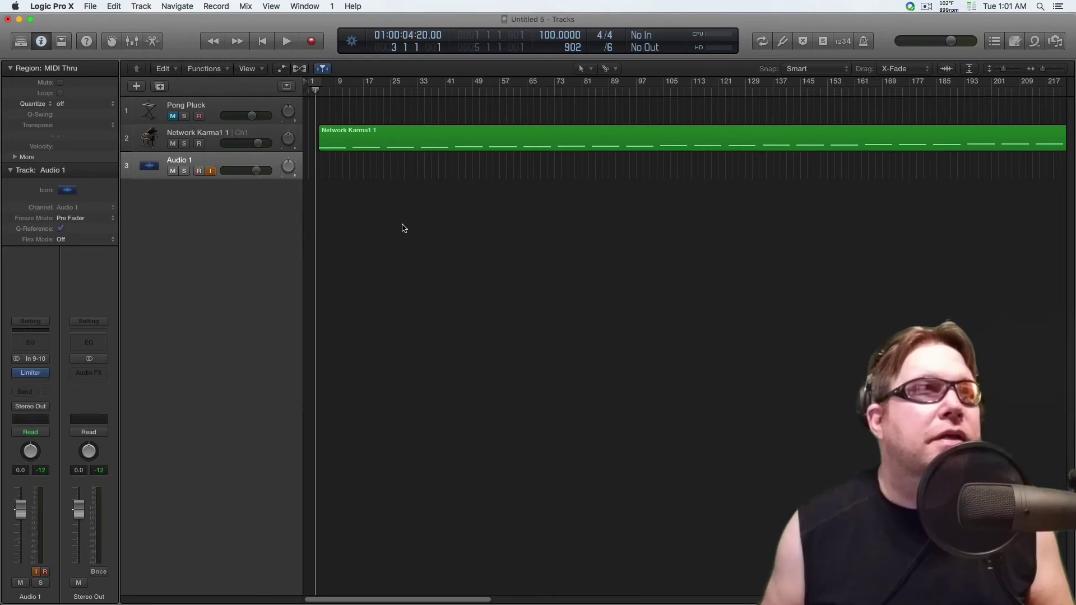
left_click(199, 117)
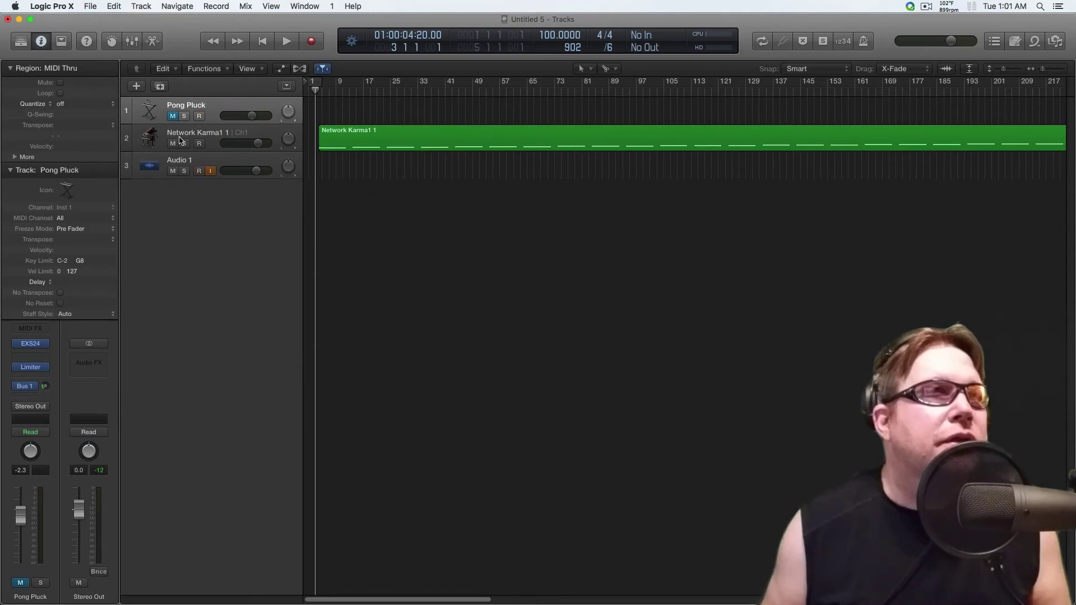
- Make sure Audio 1 is selected and record-enabled, and start recording the Karma sequence from bar 3
left_click(199, 172)
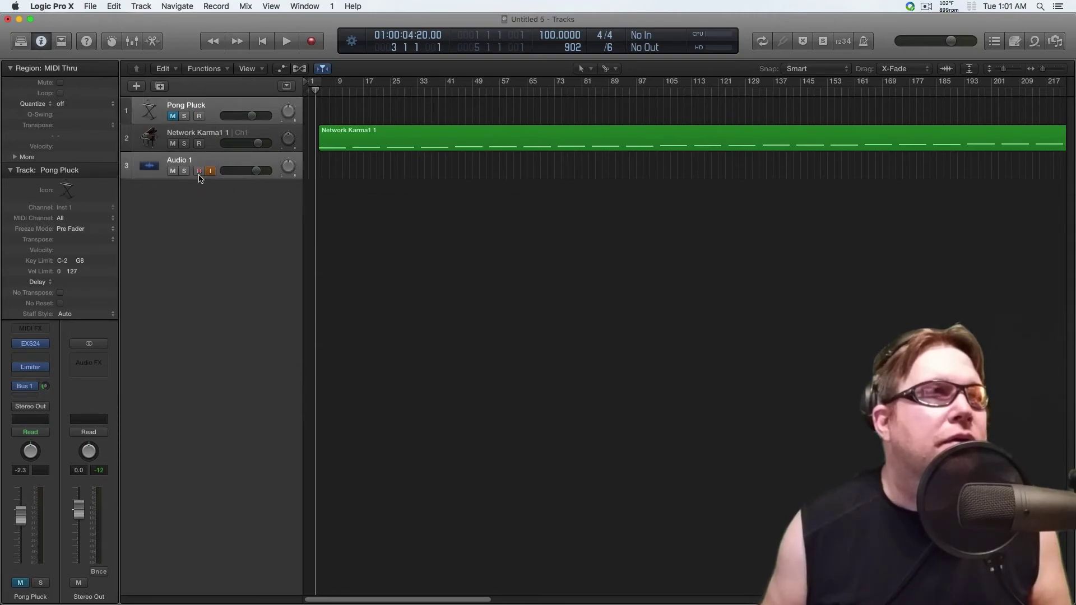
left_click(204, 172)
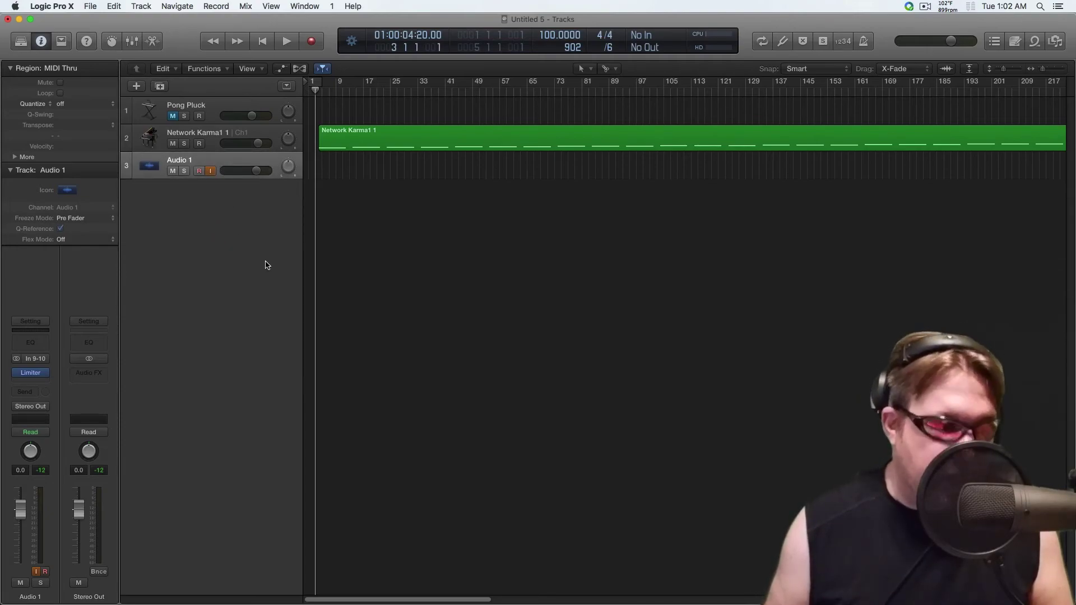
key("space")
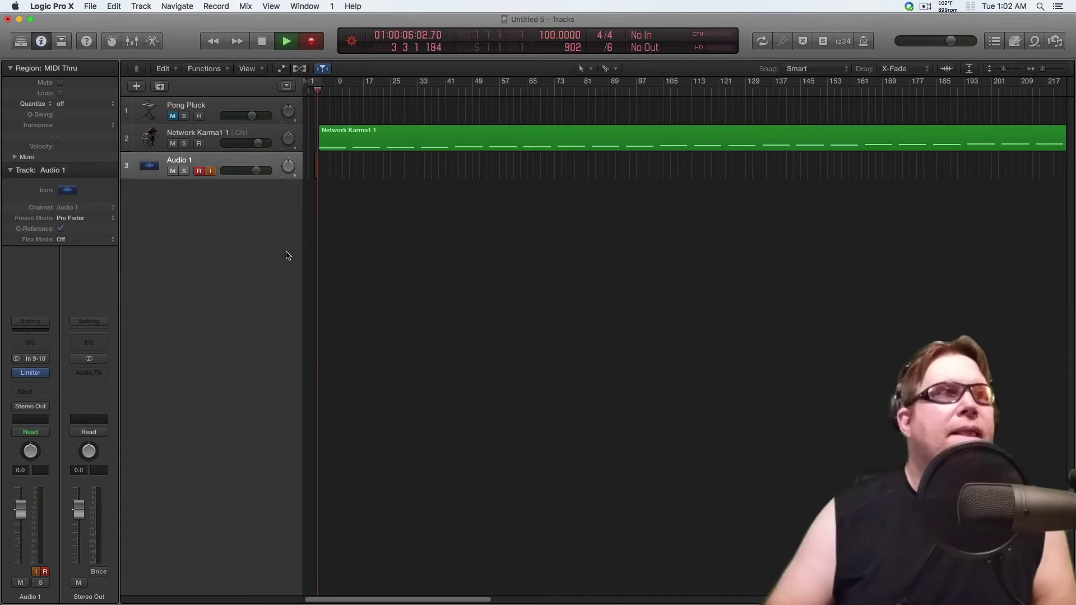